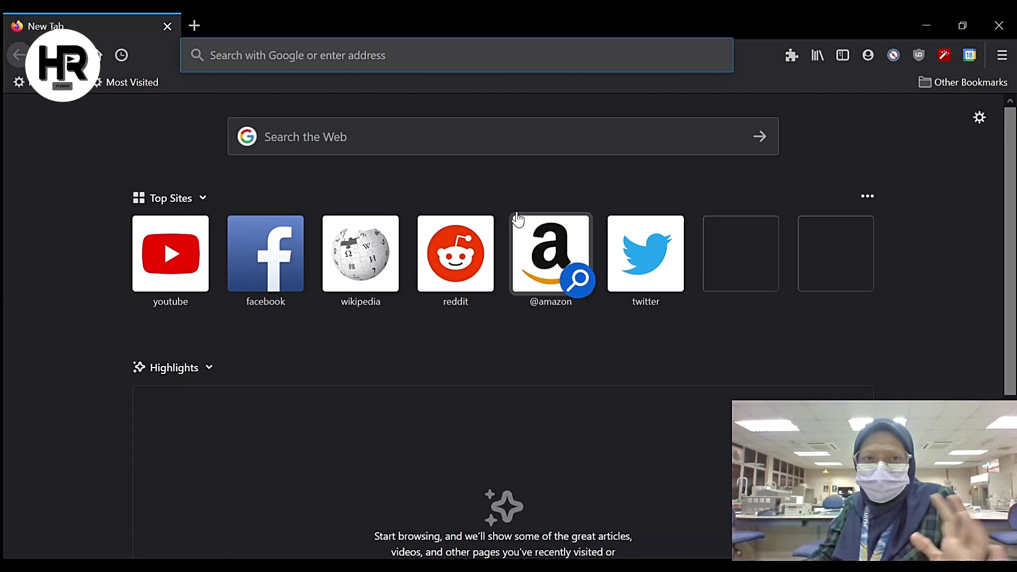
Search the web for "UiTM Ezaccess" and open the EzAccess - UiTM login page
{"action": "left_click", "coordinate": [279, 132]}
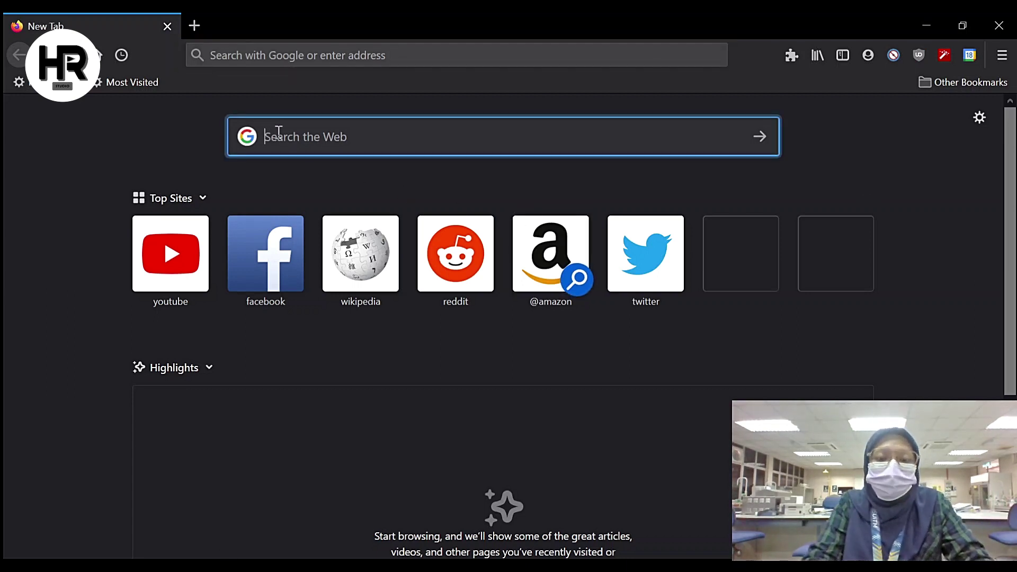
{"action": "type", "text": "UiTM Ezaccess"}
{"action": "key", "text": "Return"}
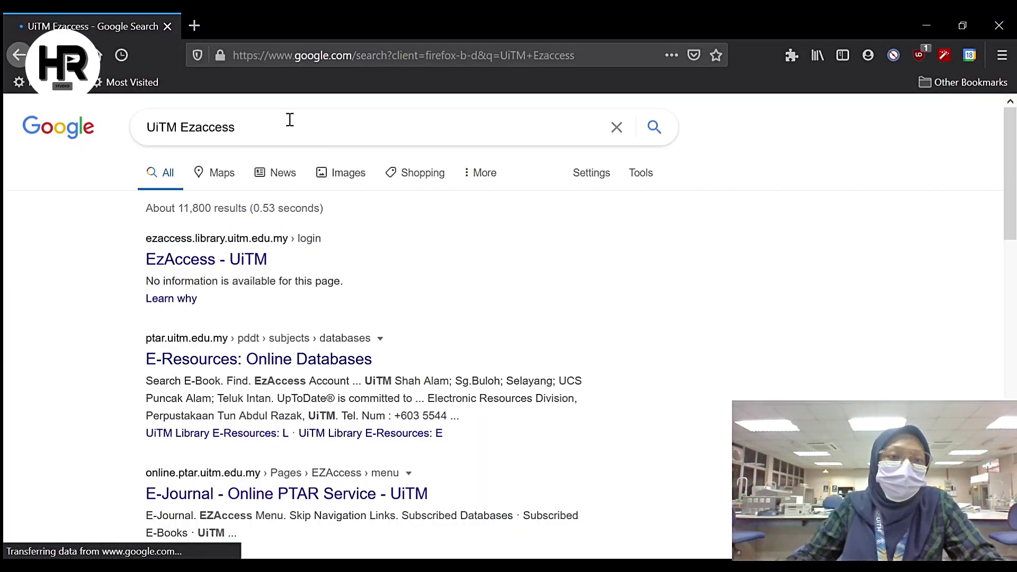
{"action": "left_click", "coordinate": [185, 259]}
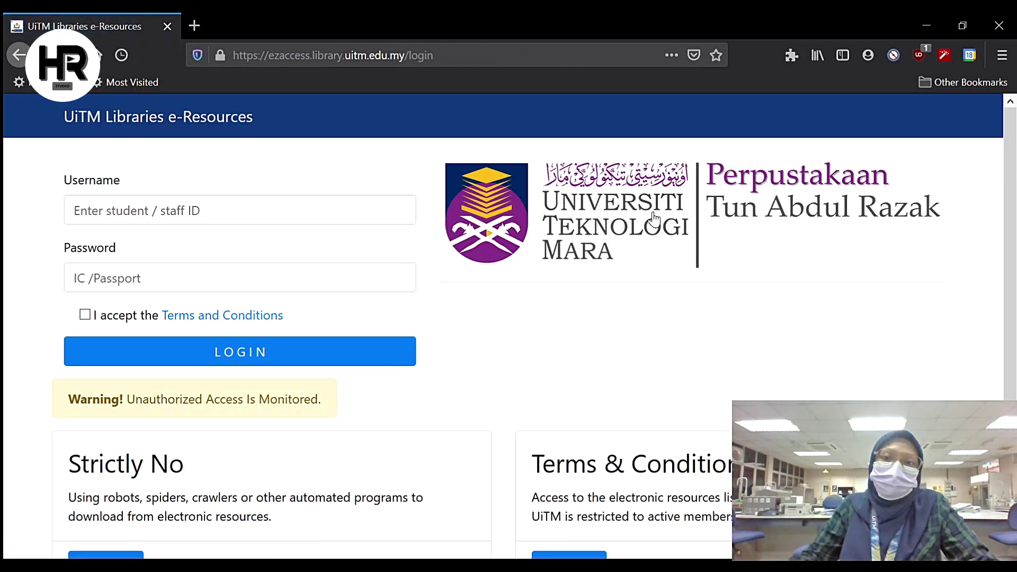
Log in to UiTM Libraries e-Resources with the student ID and account password, accepting the Terms and Conditions
{"action": "scroll", "coordinate": [657, 227], "scroll_direction": "down", "scroll_amount": 3}
{"action": "scroll", "coordinate": [411, 329], "scroll_direction": "up", "scroll_amount": 3}
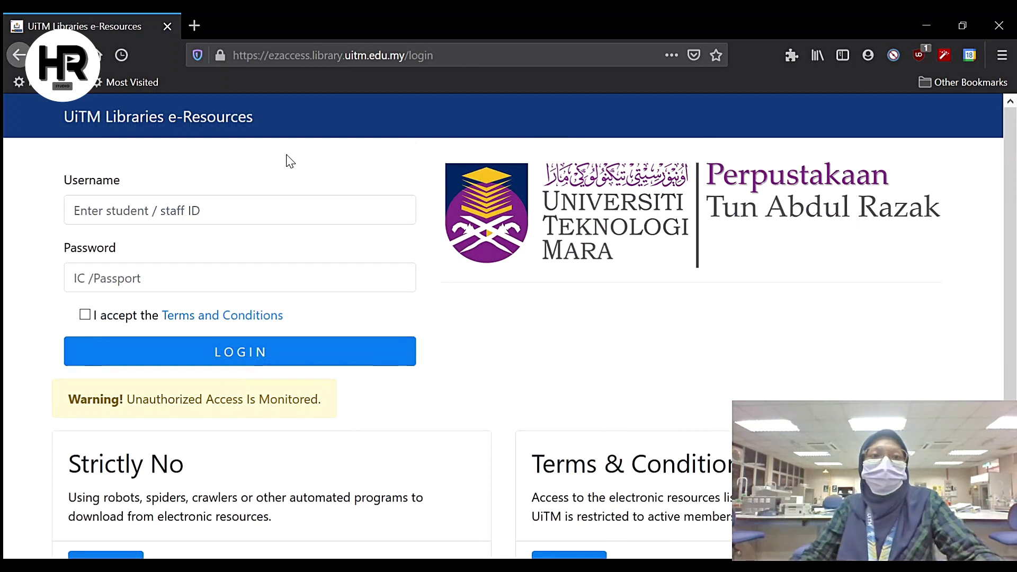
{"action": "left_click", "coordinate": [132, 214]}
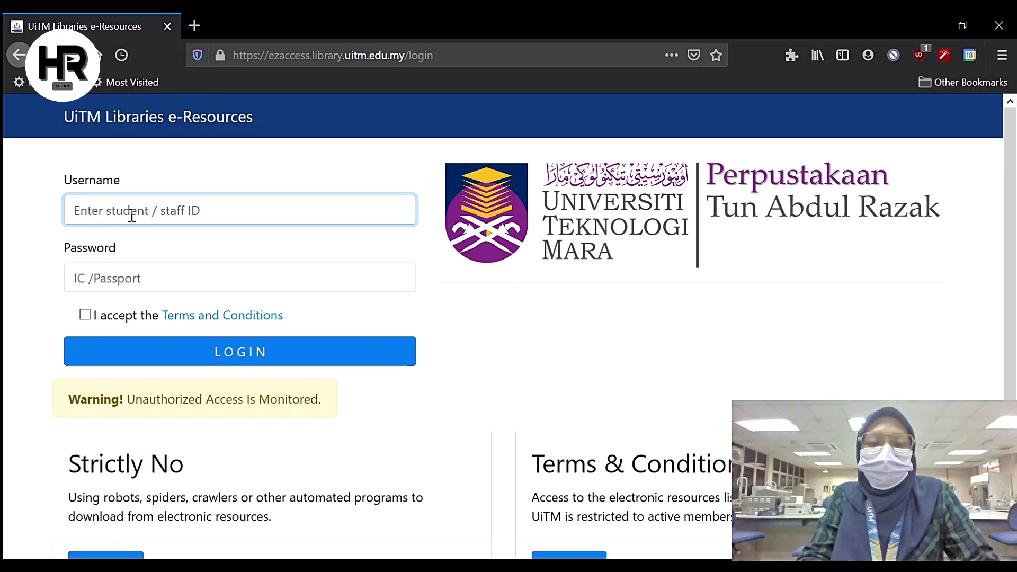
{"action": "type", "text": "2020"}
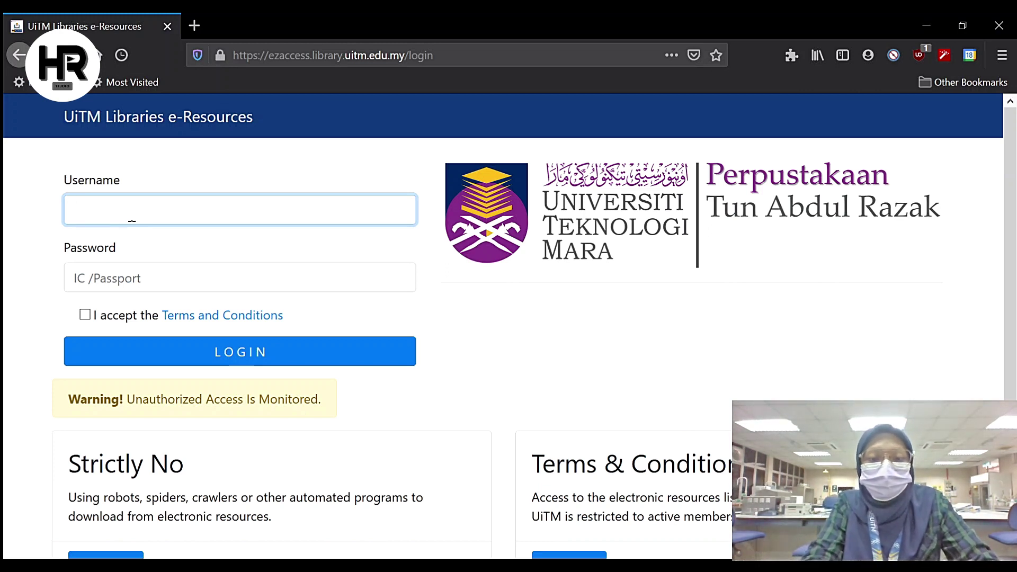
{"action": "key", "text": "Tab"}
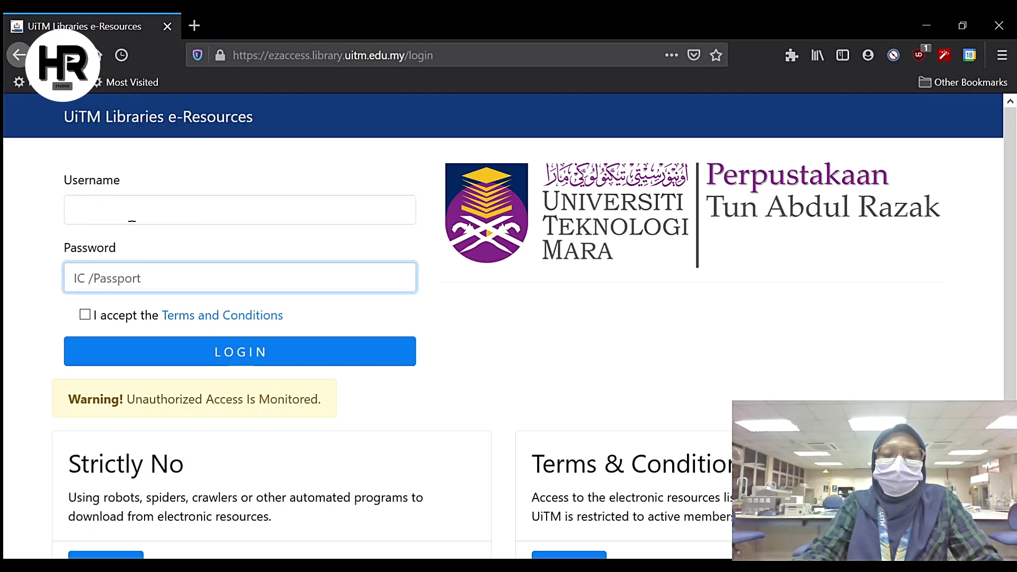
{"action": "type", "text": "************"}
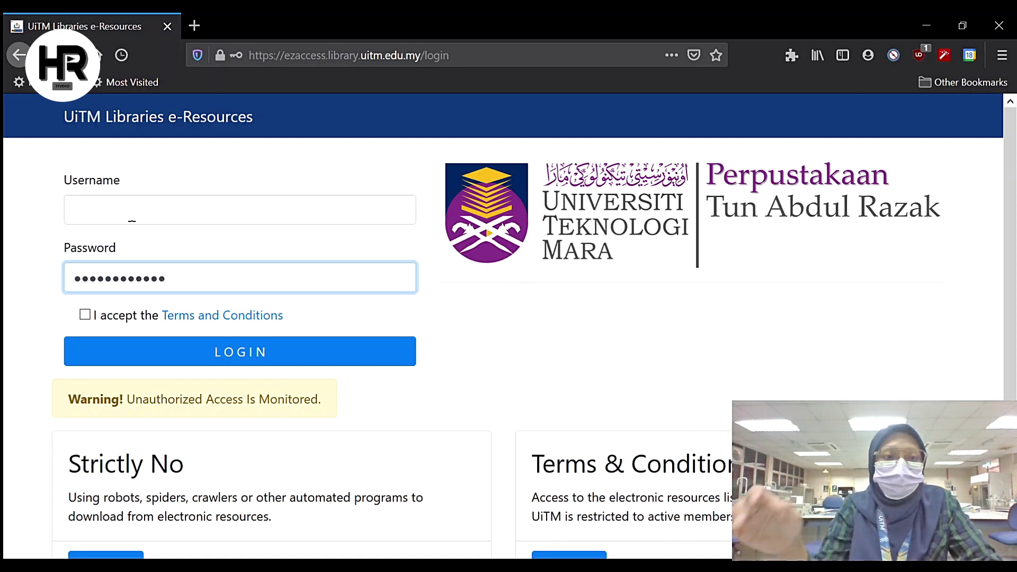
{"action": "left_click", "coordinate": [85, 322]}
{"action": "left_click", "coordinate": [85, 314]}
{"action": "left_click", "coordinate": [203, 359]}
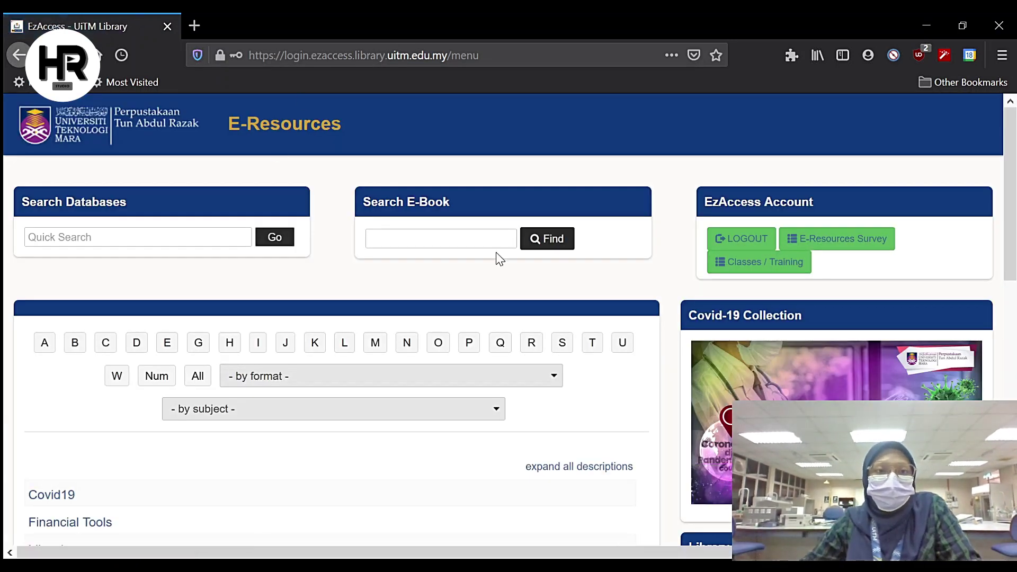
Examine the search options, alphabetical index, filters and resource categories on the E-Resources page
{"action": "scroll", "coordinate": [220, 237], "scroll_direction": "down", "scroll_amount": 9}
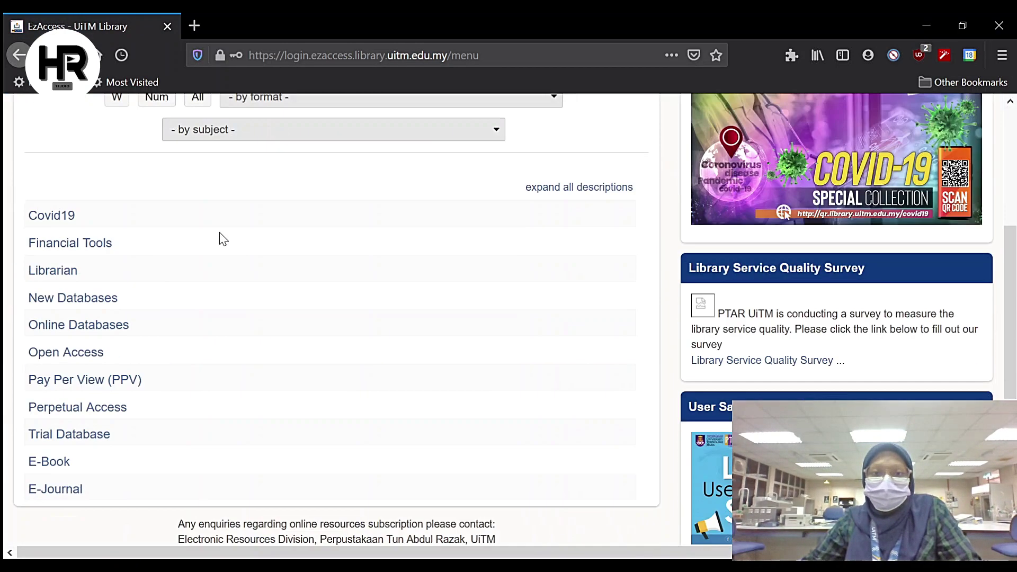
{"action": "scroll", "coordinate": [270, 269], "scroll_direction": "up", "scroll_amount": 8}
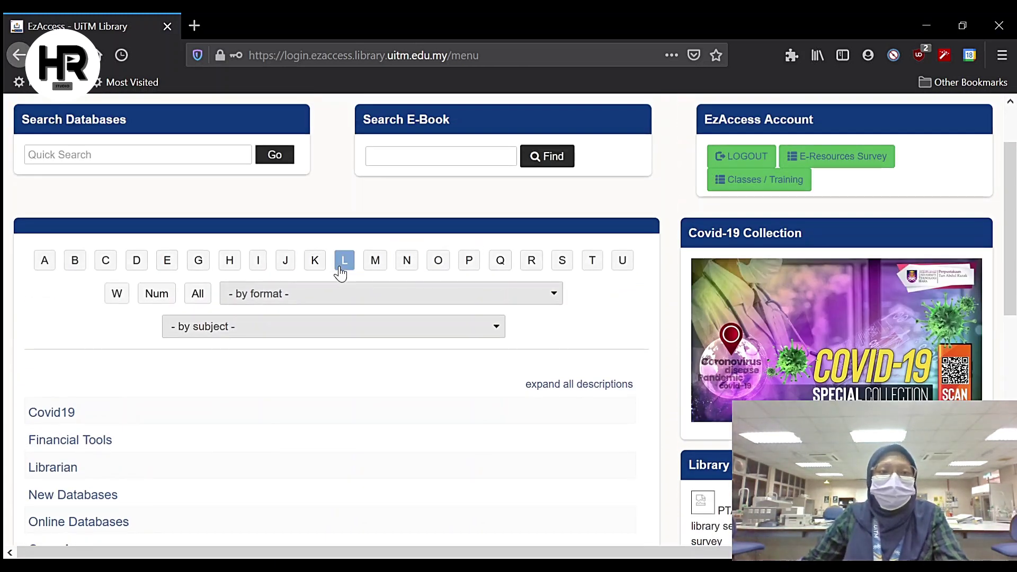
{"action": "scroll", "coordinate": [323, 244], "scroll_direction": "up", "scroll_amount": 2}
{"action": "scroll", "coordinate": [233, 233], "scroll_direction": "down", "scroll_amount": 1}
{"action": "scroll", "coordinate": [208, 246], "scroll_direction": "down", "scroll_amount": 2}
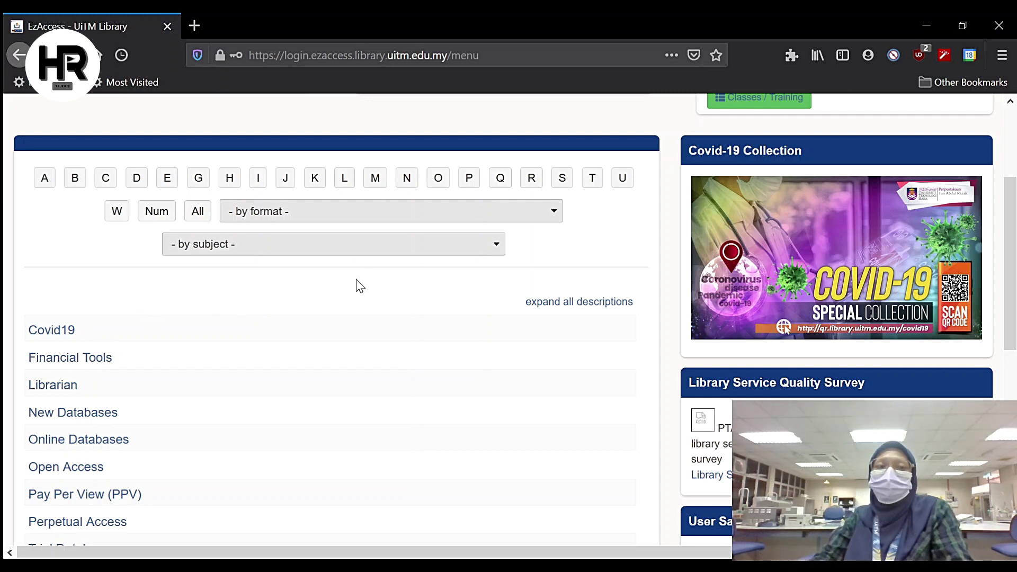
{"action": "scroll", "coordinate": [122, 318], "scroll_direction": "down", "scroll_amount": 3}
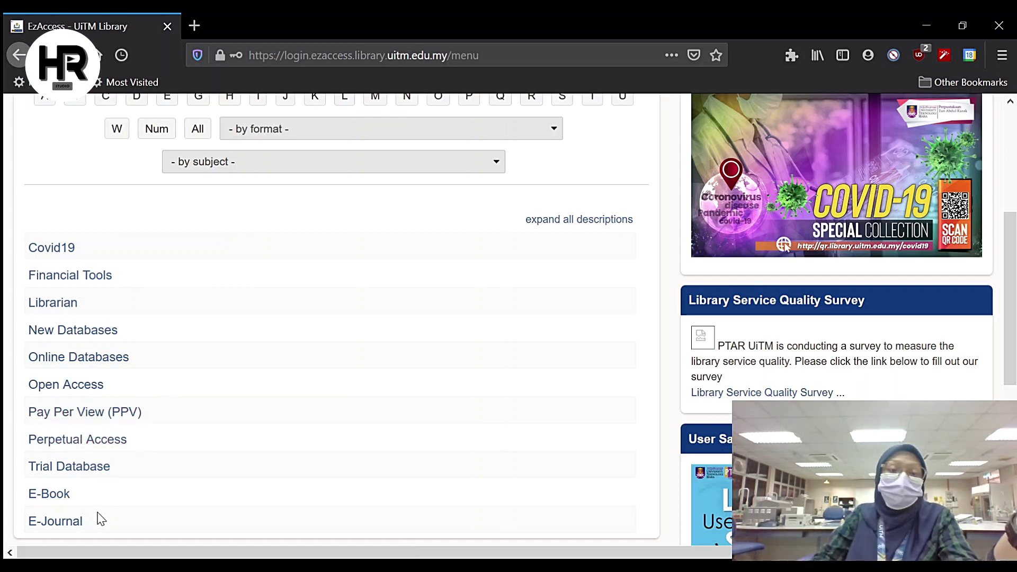
{"action": "scroll", "coordinate": [448, 319], "scroll_direction": "up", "scroll_amount": 3}
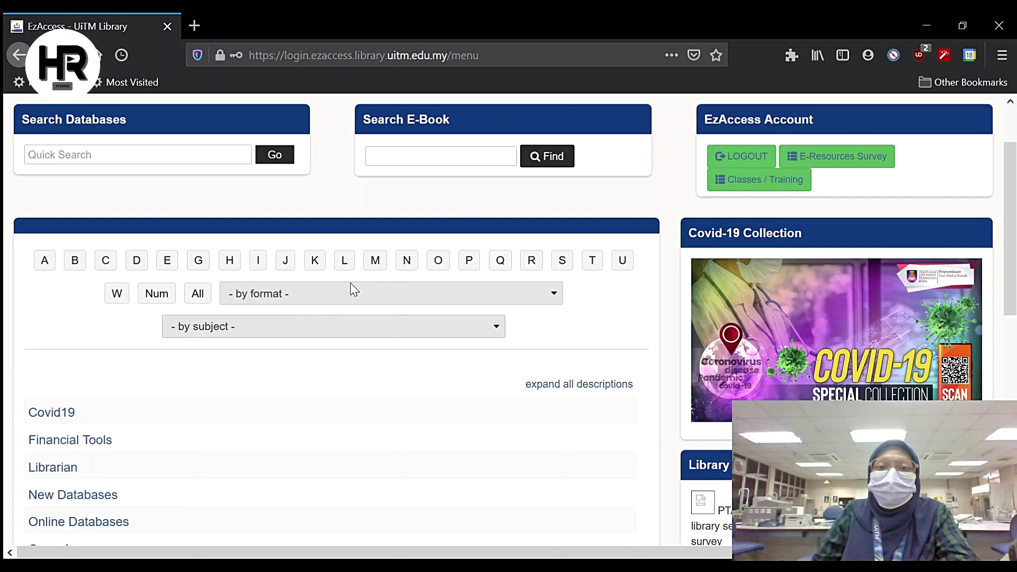
List the library databases starting with S and open the subscribed ScienceDirect database
{"action": "left_click", "coordinate": [562, 268]}
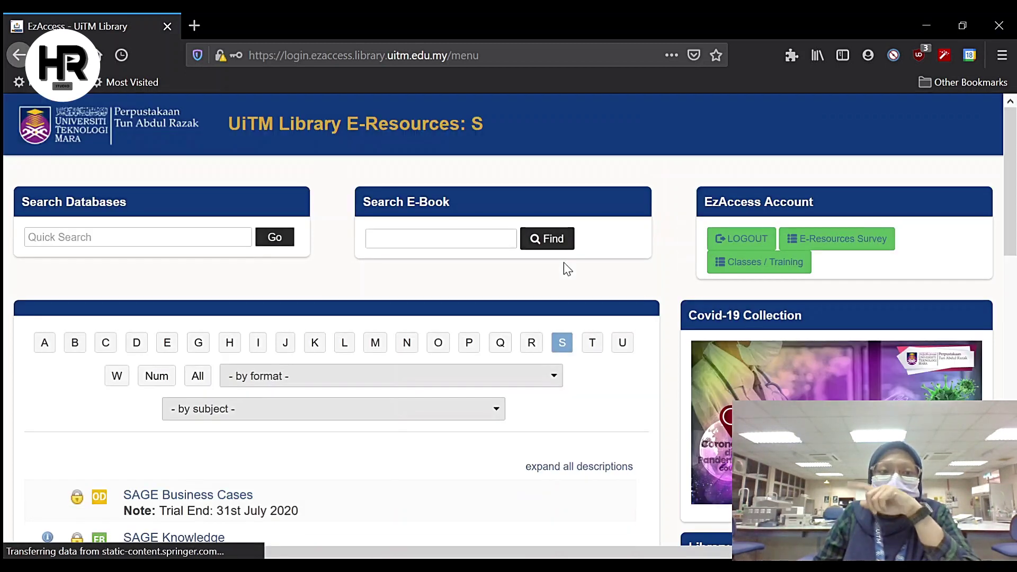
{"action": "scroll", "coordinate": [466, 300], "scroll_direction": "down", "scroll_amount": 3}
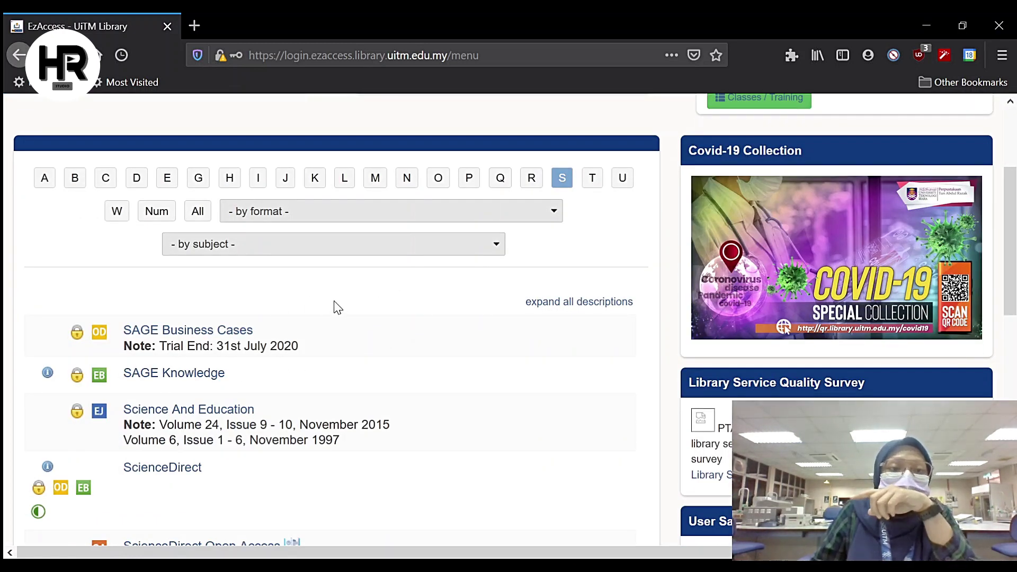
{"action": "scroll", "coordinate": [344, 300], "scroll_direction": "down", "scroll_amount": 3}
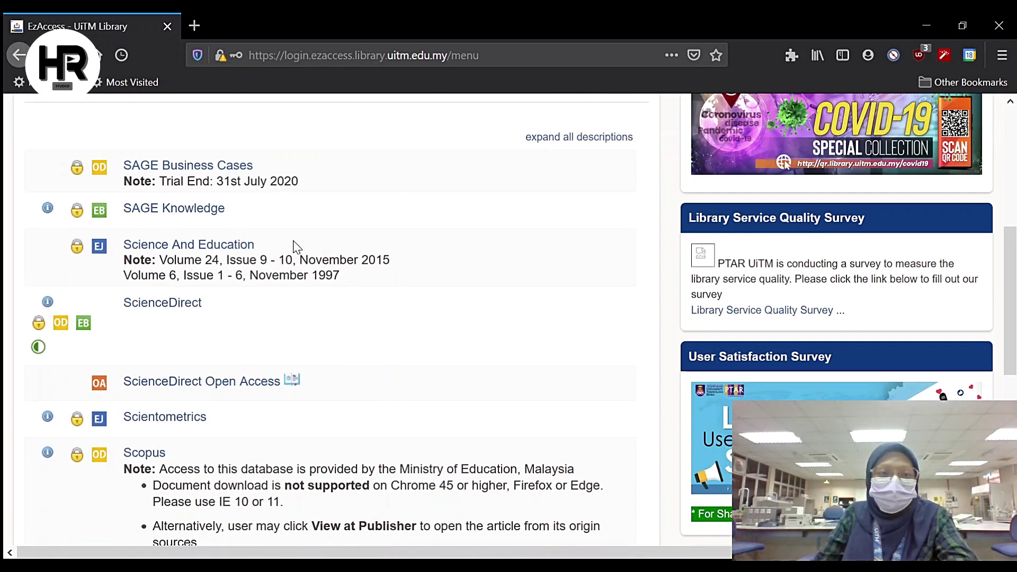
{"action": "scroll", "coordinate": [231, 323], "scroll_direction": "down", "scroll_amount": 3}
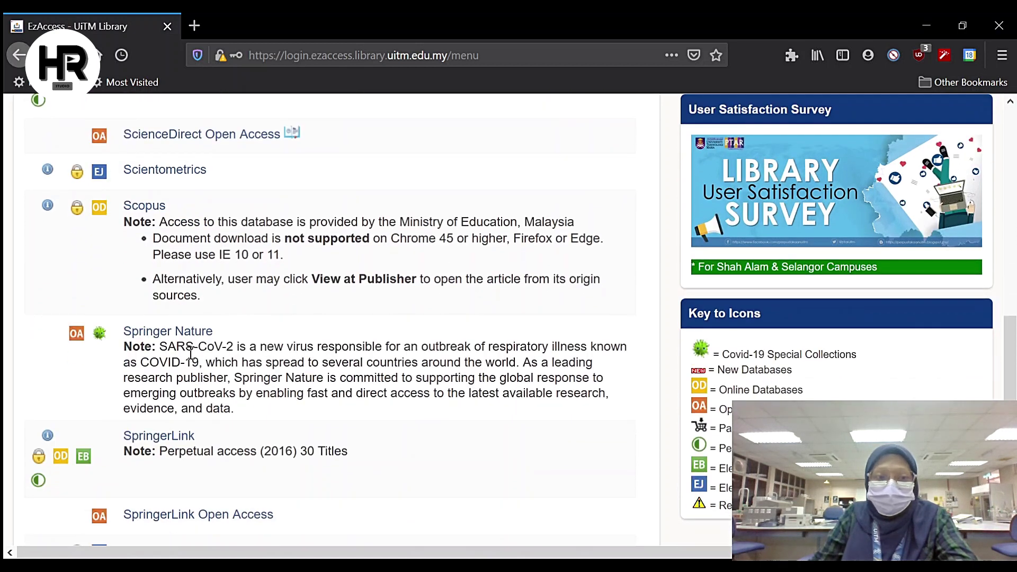
{"action": "scroll", "coordinate": [220, 408], "scroll_direction": "down", "scroll_amount": 2}
{"action": "scroll", "coordinate": [220, 408], "scroll_direction": "down", "scroll_amount": 2}
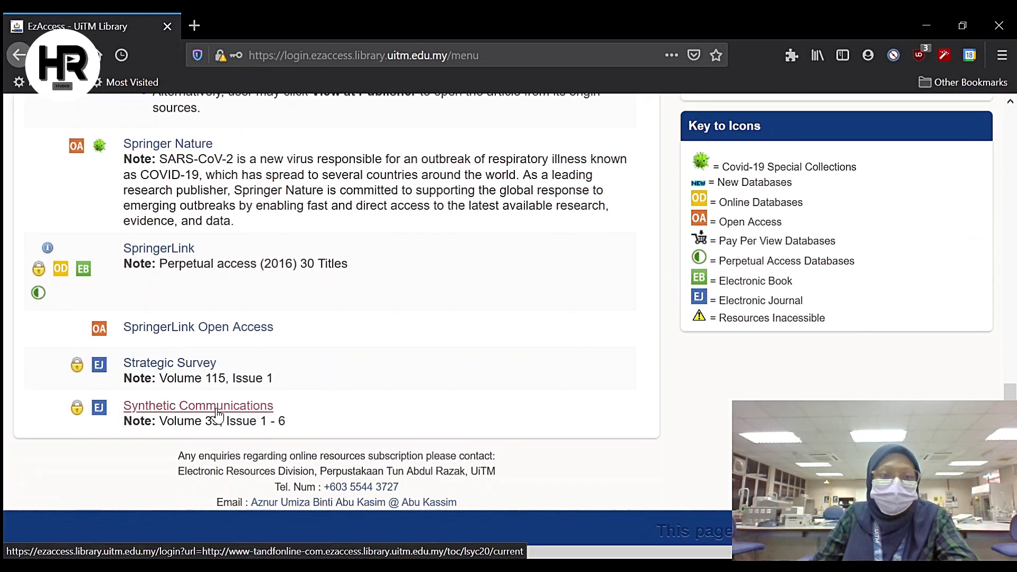
{"action": "scroll", "coordinate": [253, 362], "scroll_direction": "up", "scroll_amount": 1}
{"action": "scroll", "coordinate": [370, 318], "scroll_direction": "up", "scroll_amount": 5}
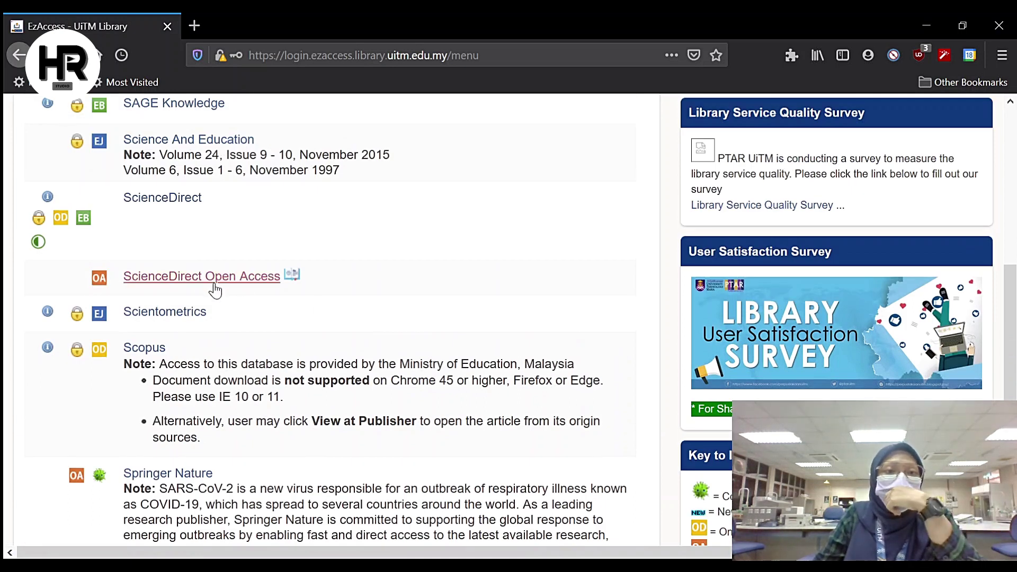
{"action": "left_click", "coordinate": [163, 207]}
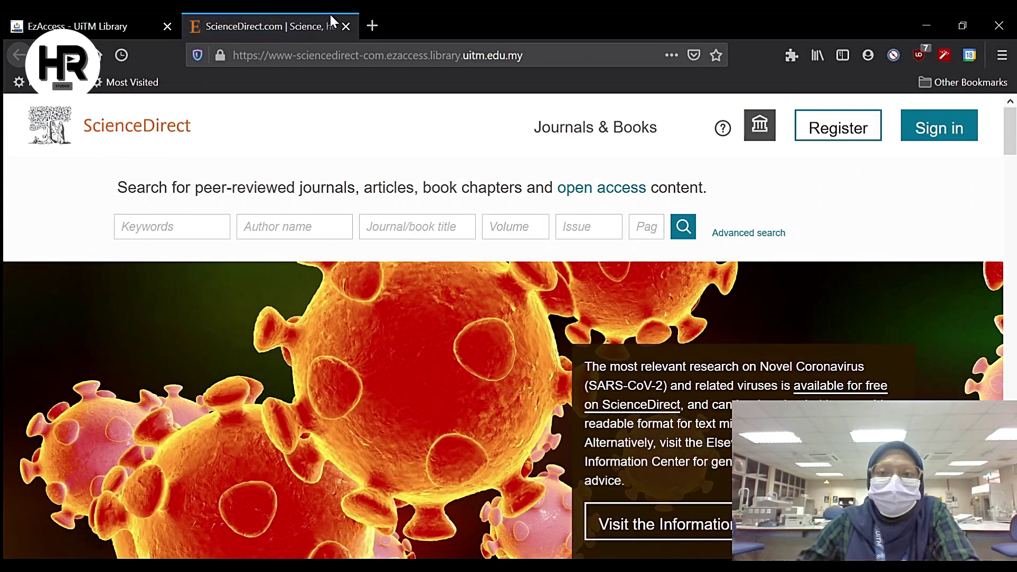
Enter "Metabolic Syndrome" as the journal or book title in the ScienceDirect search and place the cursor in the keywords field
{"action": "scroll", "coordinate": [767, 173], "scroll_direction": "down", "scroll_amount": 5}
{"action": "scroll", "coordinate": [776, 212], "scroll_direction": "up", "scroll_amount": 5}
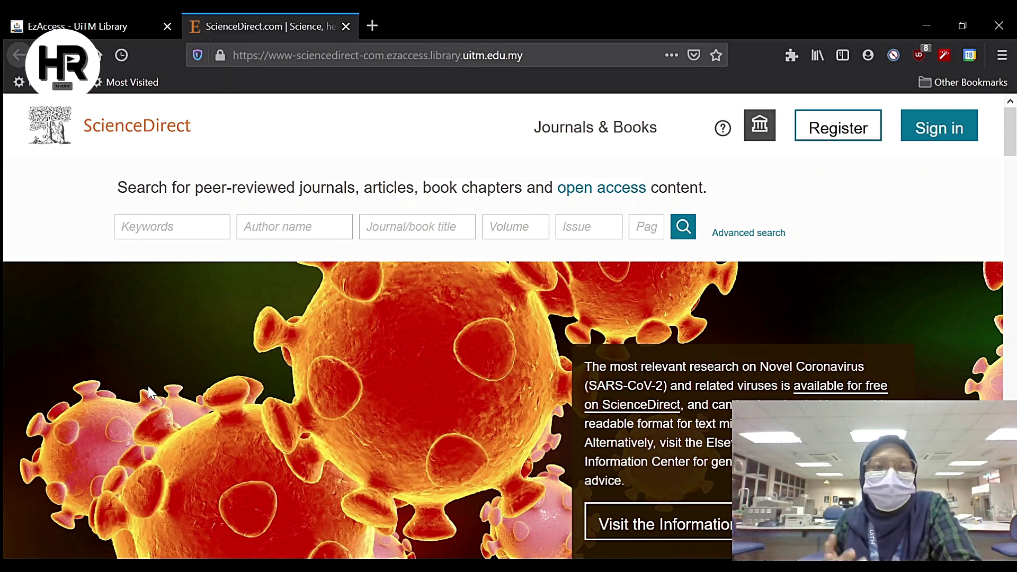
{"action": "scroll", "coordinate": [879, 109], "scroll_direction": "down", "scroll_amount": 2}
{"action": "scroll", "coordinate": [879, 109], "scroll_direction": "up", "scroll_amount": 2}
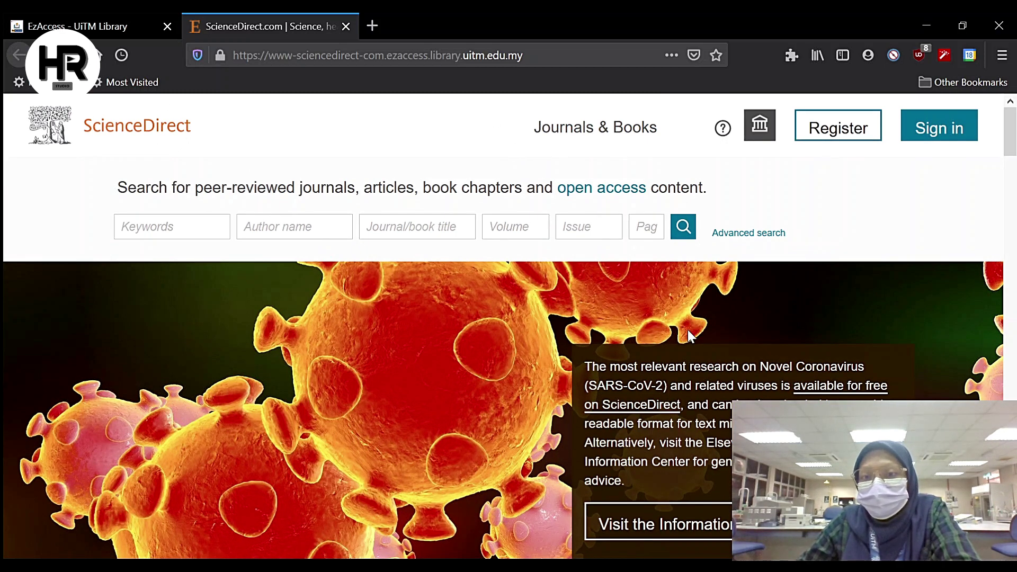
{"action": "scroll", "coordinate": [674, 384], "scroll_direction": "down", "scroll_amount": 14}
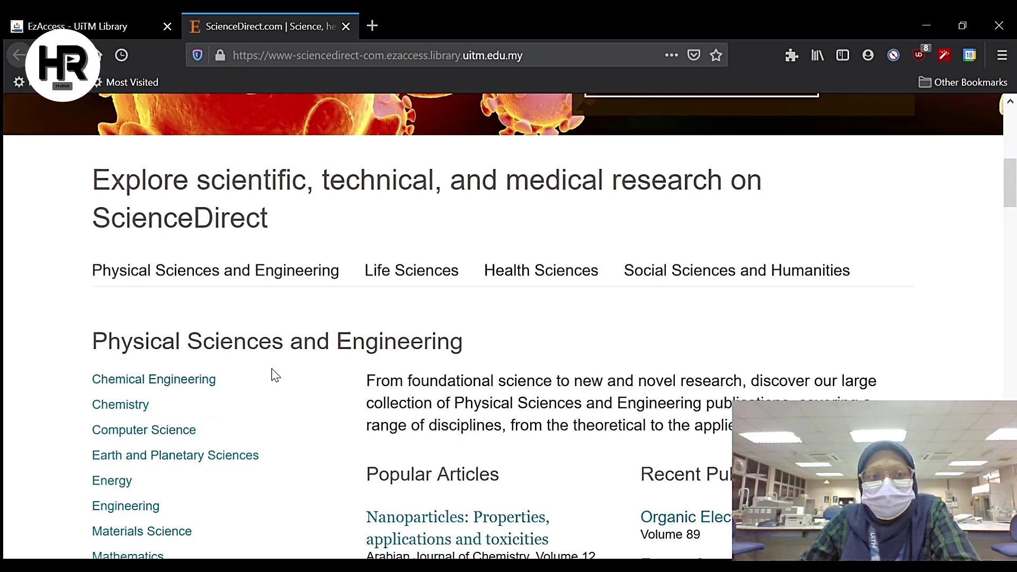
{"action": "scroll", "coordinate": [777, 316], "scroll_direction": "up", "scroll_amount": 14}
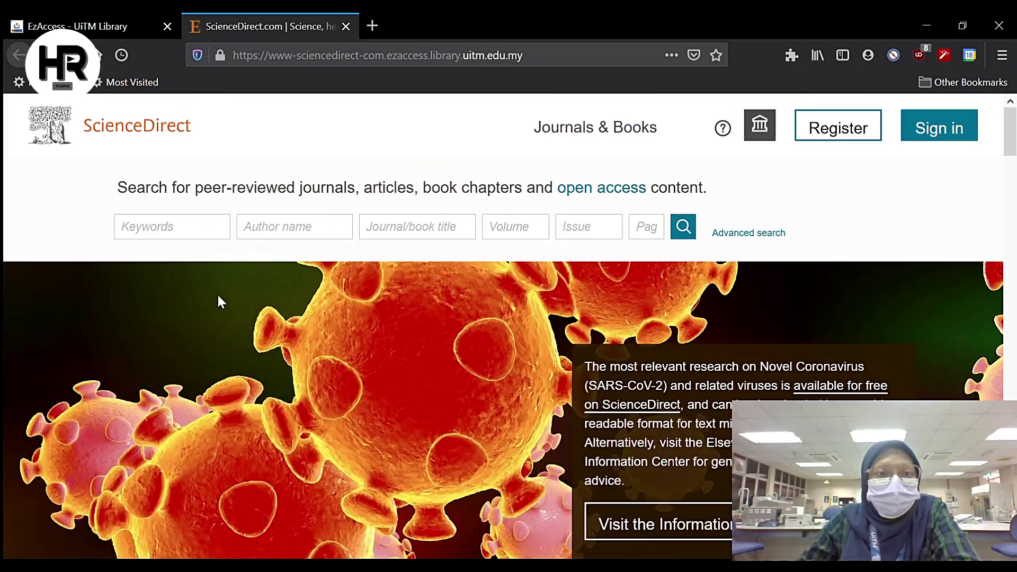
{"action": "left_click", "coordinate": [418, 233]}
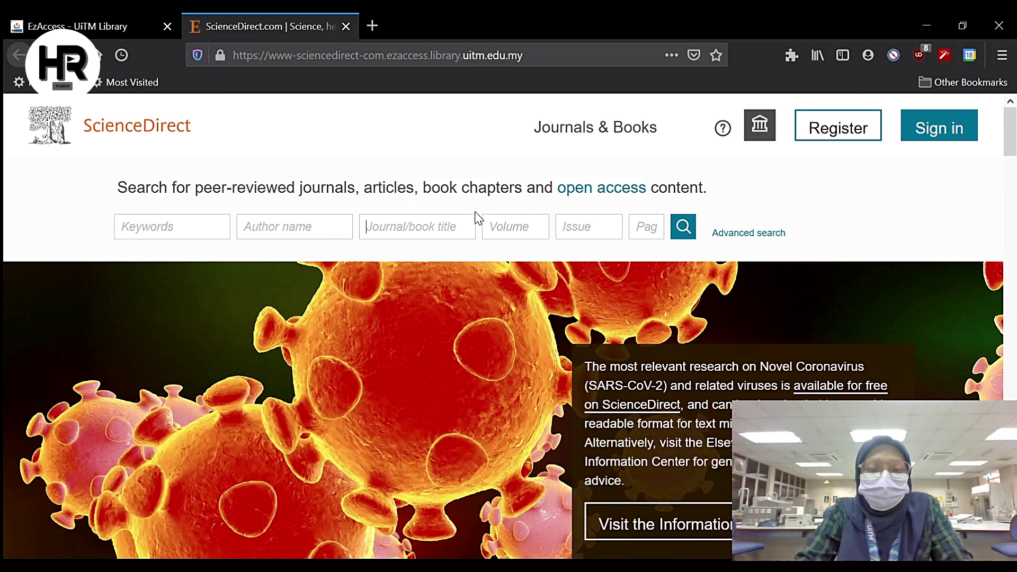
{"action": "type", "text": "Metabolic Synd"}
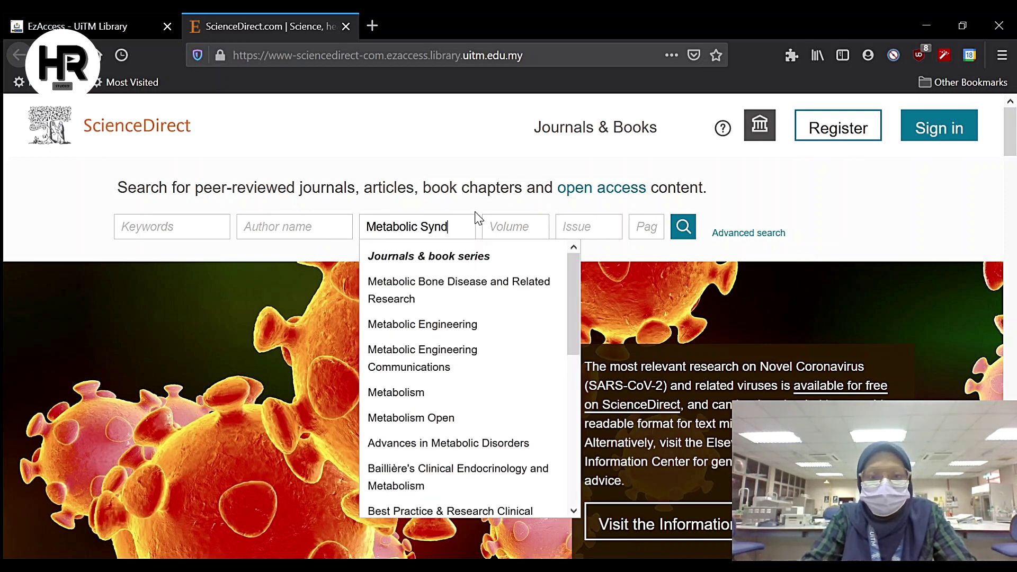
{"action": "type", "text": "rome"}
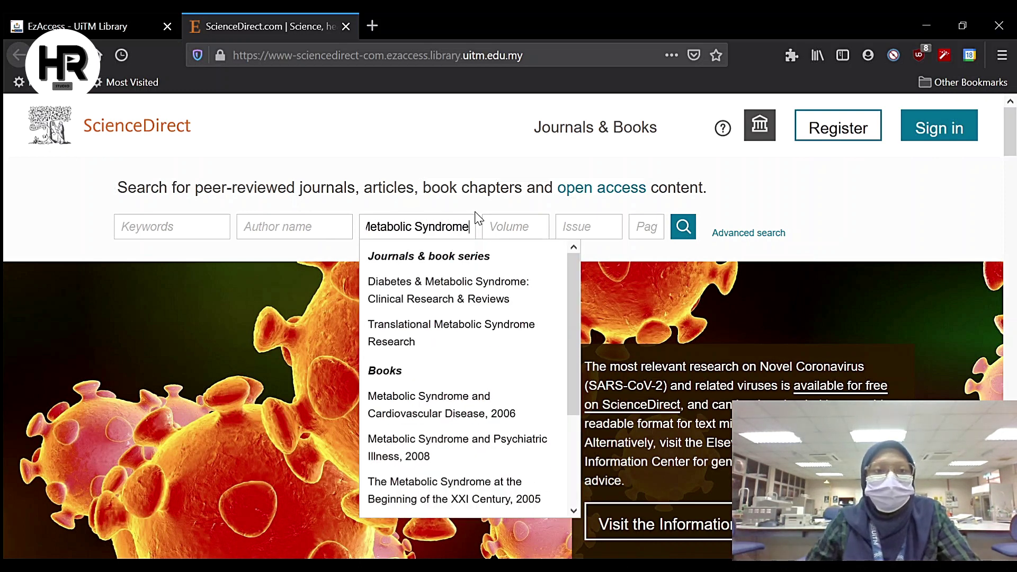
{"action": "left_click", "coordinate": [195, 234]}
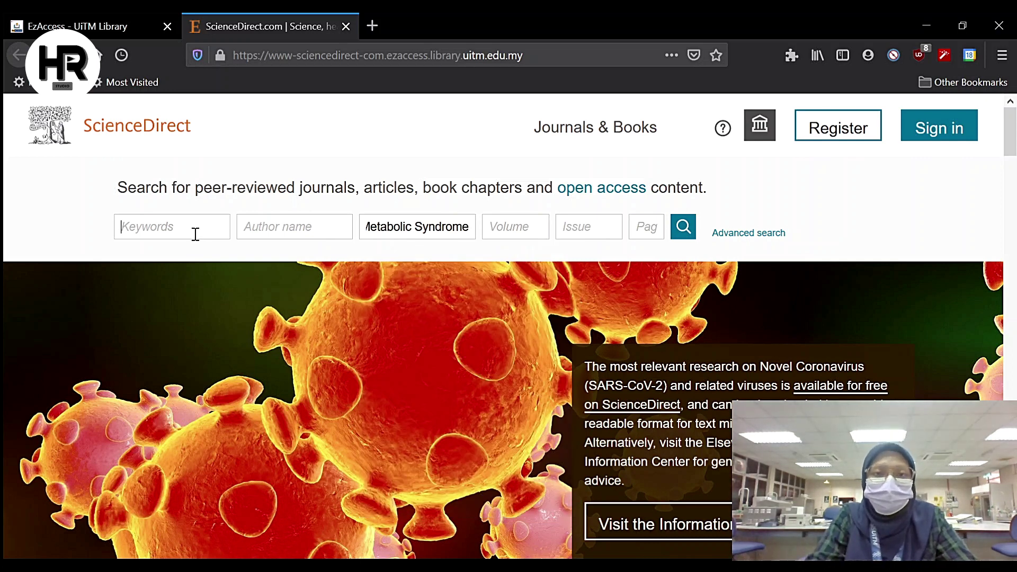
{"action": "type", "text": "M"}
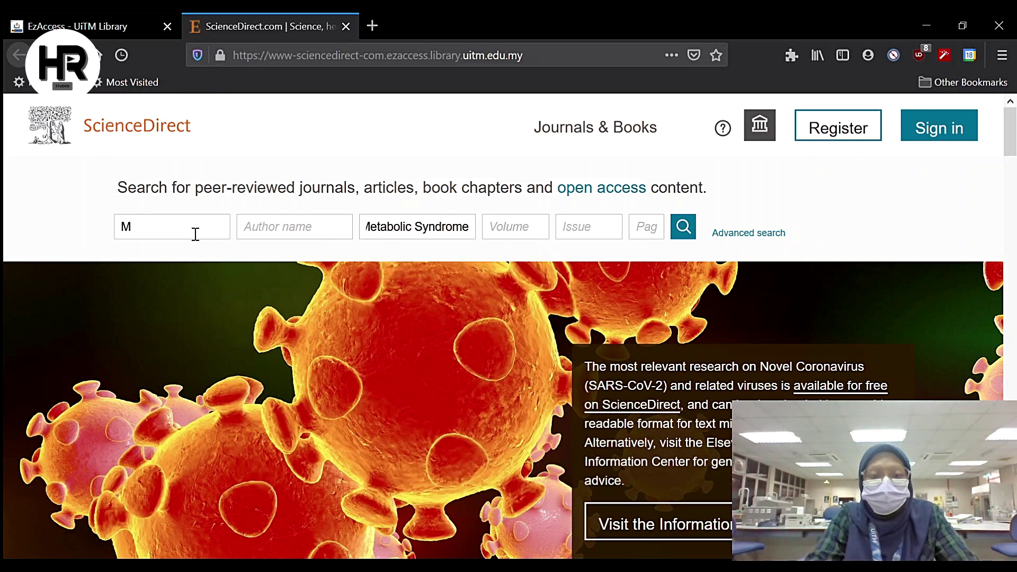
{"action": "type", "text": "etabolic Syndomr"}
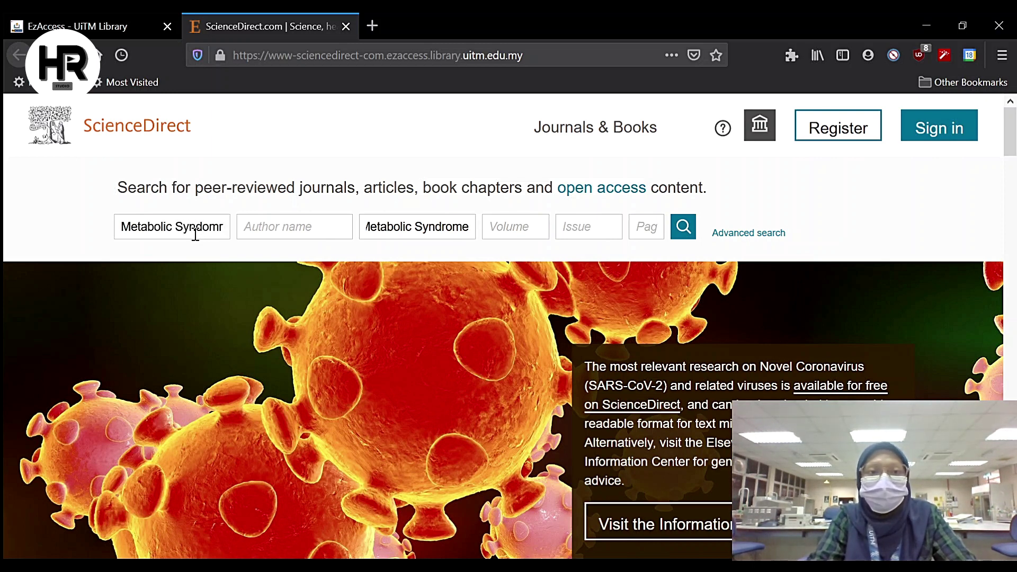
{"action": "key", "text": "BackSpace"}
{"action": "key", "text": "BackSpace"}
{"action": "key", "text": "BackSpace"}
{"action": "key", "text": "BackSpace"}
{"action": "key", "text": "BackSpace"}
{"action": "key", "text": "BackSpace"}
{"action": "key", "text": "BackSpace"}
{"action": "key", "text": "BackSpace"}
{"action": "key", "text": "BackSpace"}
{"action": "key", "text": "BackSpace"}
{"action": "key", "text": "BackSpace"}
{"action": "key", "text": "BackSpace"}
{"action": "key", "text": "BackSpace"}
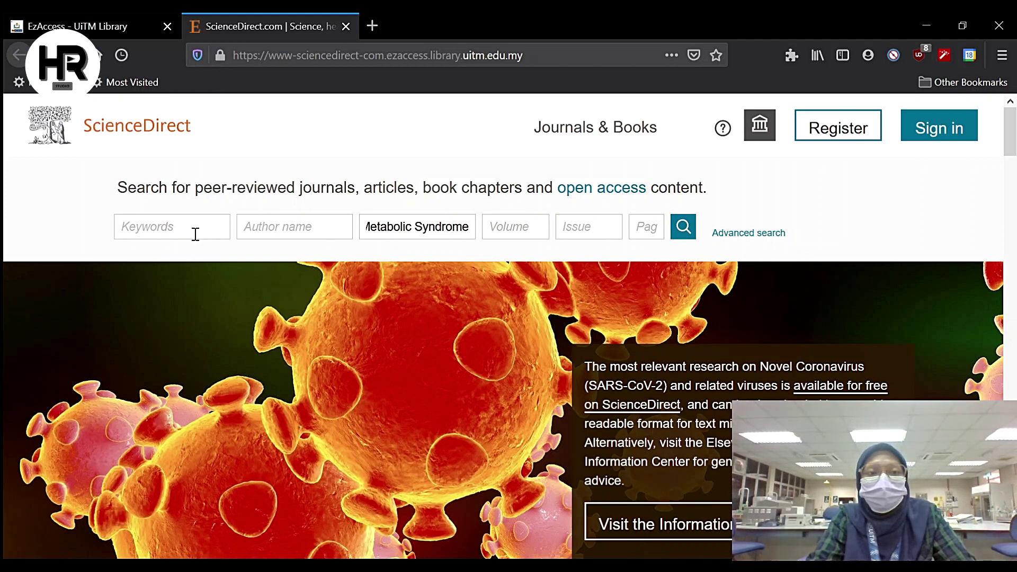
Set the search keyword to "Hypertension" and run the ScienceDirect search
{"action": "type", "text": "Hypertension"}
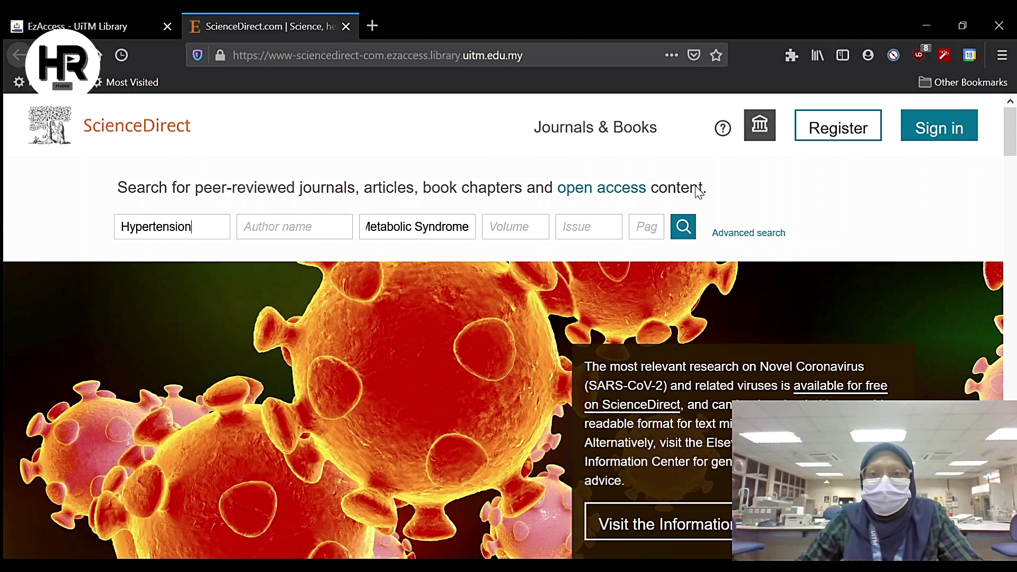
{"action": "left_click", "coordinate": [690, 234]}
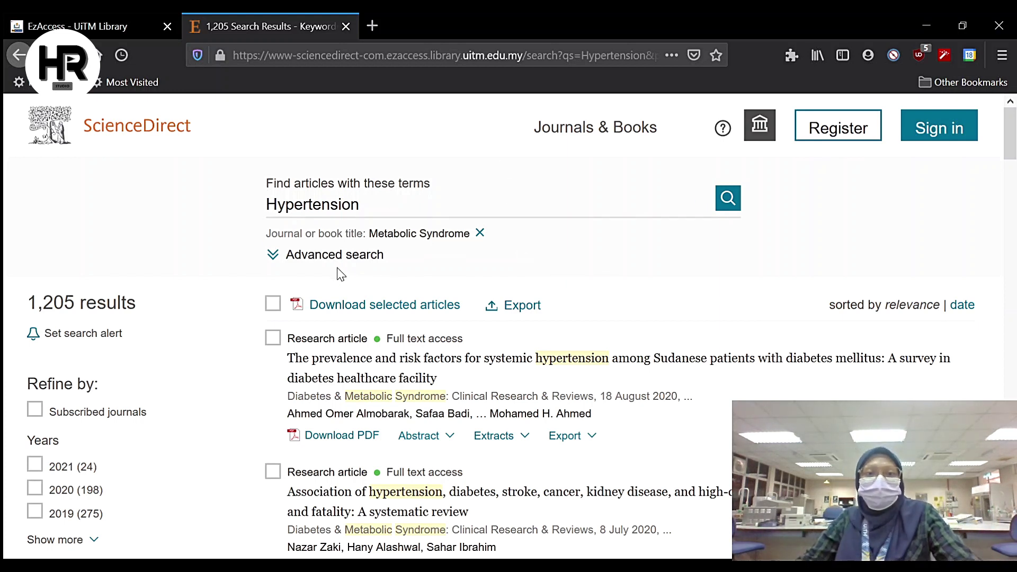
Open the advanced search form and clear both the search terms and the journal or book title
{"action": "left_click", "coordinate": [298, 257]}
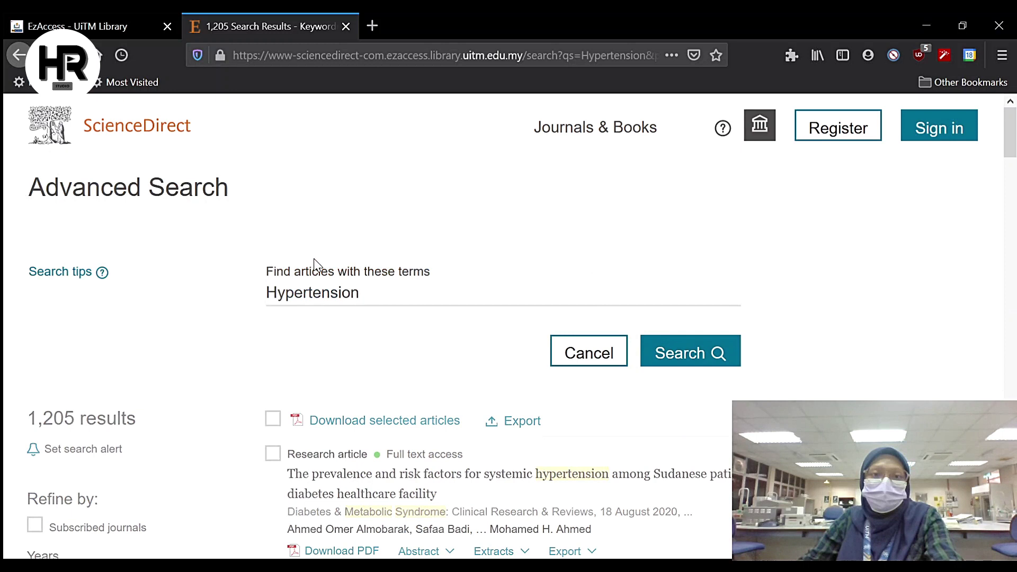
{"action": "scroll", "coordinate": [431, 331], "scroll_direction": "down", "scroll_amount": 3}
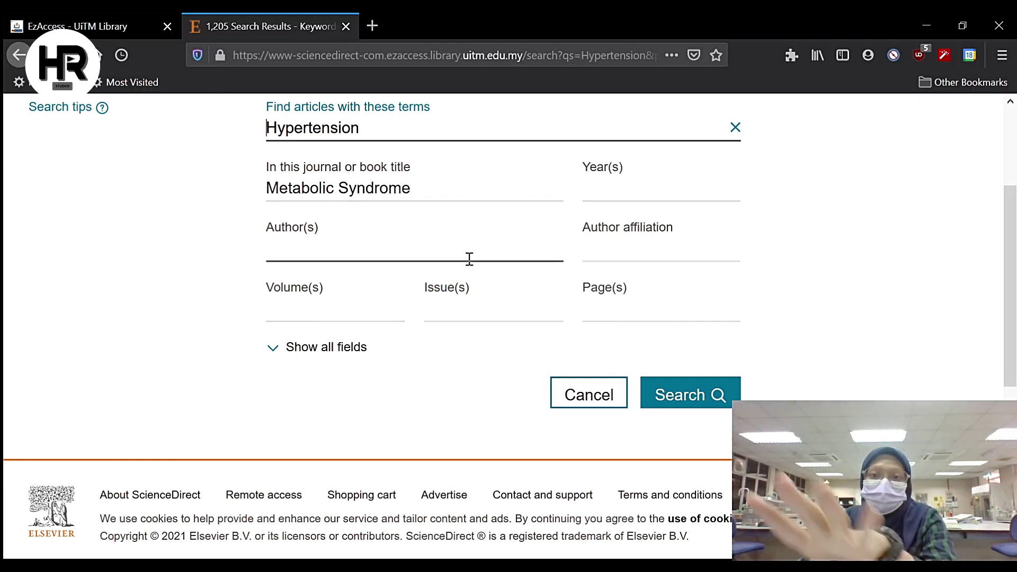
{"action": "scroll", "coordinate": [689, 219], "scroll_direction": "up", "scroll_amount": 3}
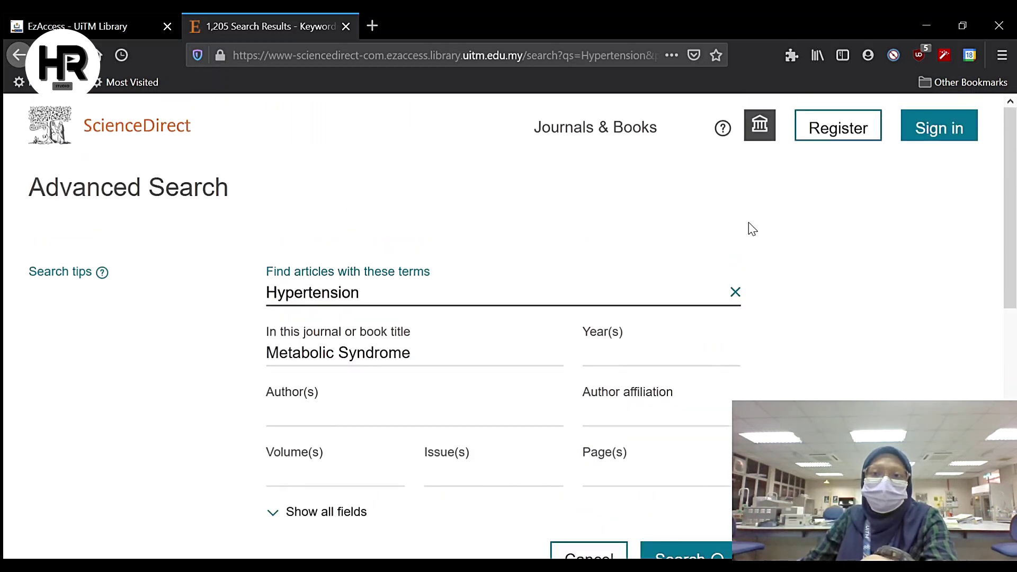
{"action": "left_click", "coordinate": [735, 292]}
{"action": "scroll", "coordinate": [704, 282], "scroll_direction": "down", "scroll_amount": 1}
{"action": "scroll", "coordinate": [702, 281], "scroll_direction": "down", "scroll_amount": 4}
{"action": "scroll", "coordinate": [636, 297], "scroll_direction": "up", "scroll_amount": 5}
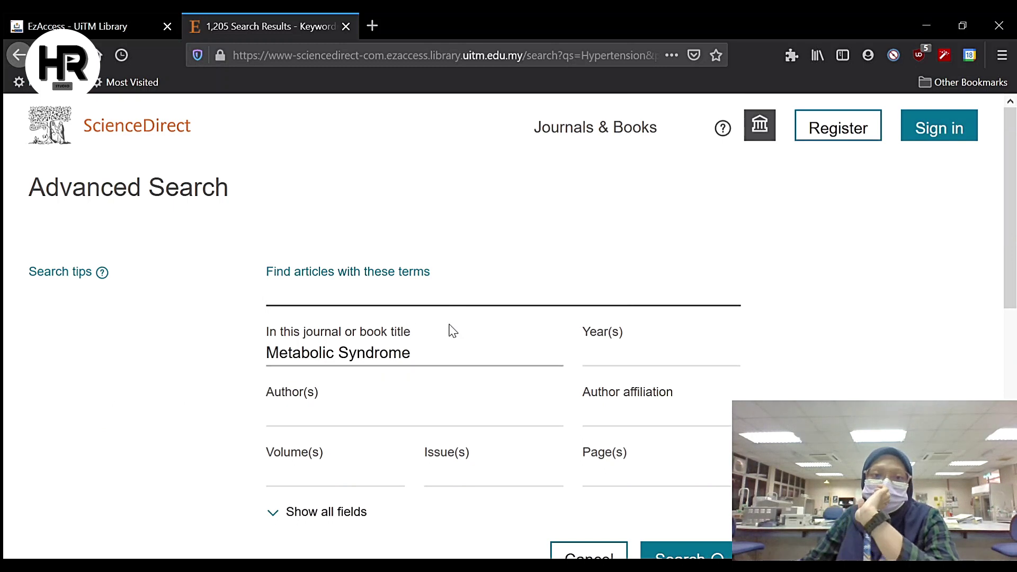
{"action": "left_click_drag", "start_coordinate": [458, 356], "coordinate": [168, 427]}
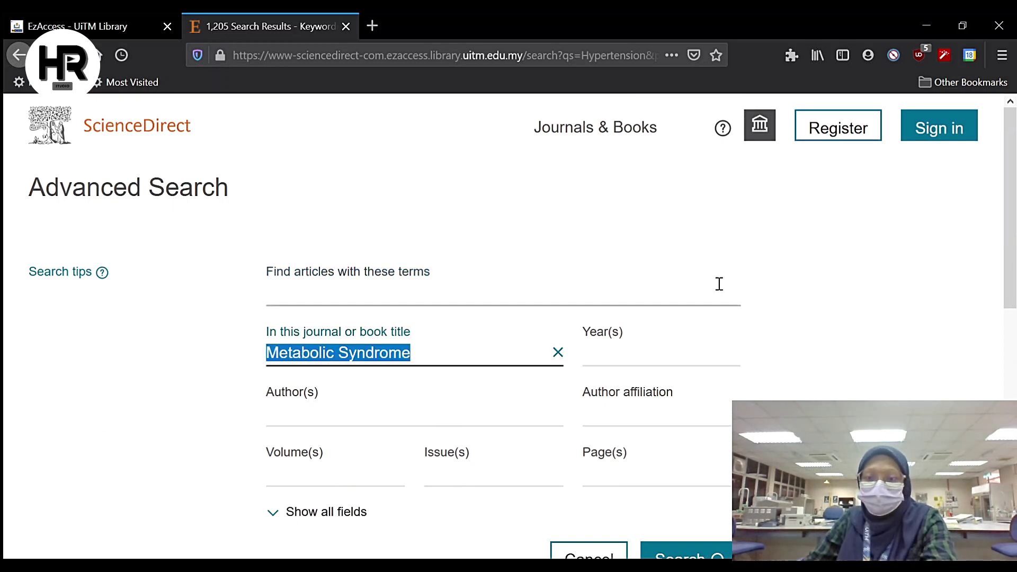
{"action": "key", "text": "BackSpace"}
Run an advanced search for articles with the terms "Metabolic Syndrome" published in the years 2010-2020
{"action": "left_click", "coordinate": [351, 292]}
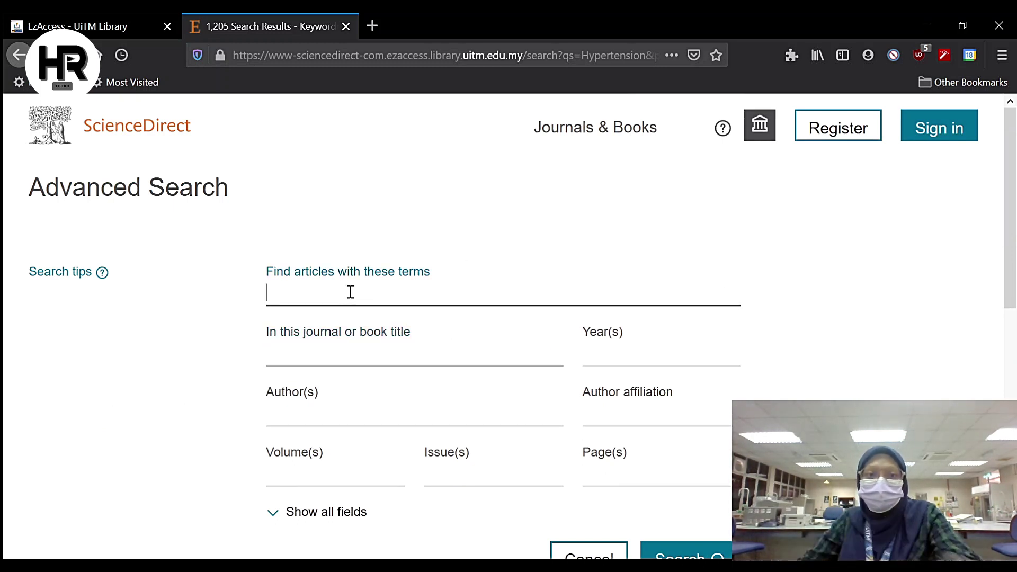
{"action": "type", "text": "Metabolic Syndrome"}
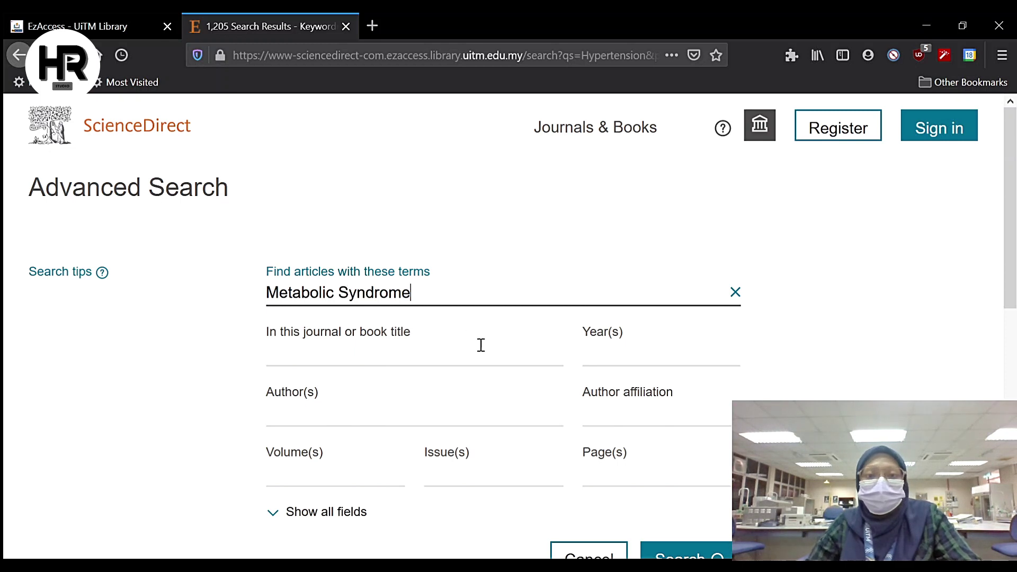
{"action": "scroll", "coordinate": [802, 332], "scroll_direction": "down", "scroll_amount": 3}
{"action": "left_click", "coordinate": [638, 179]}
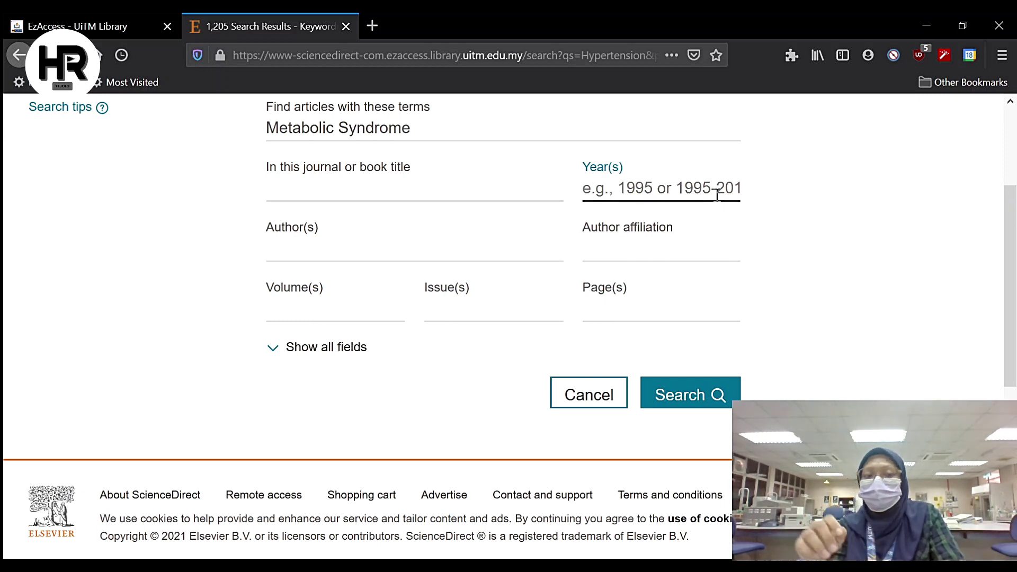
{"action": "type", "text": "20"}
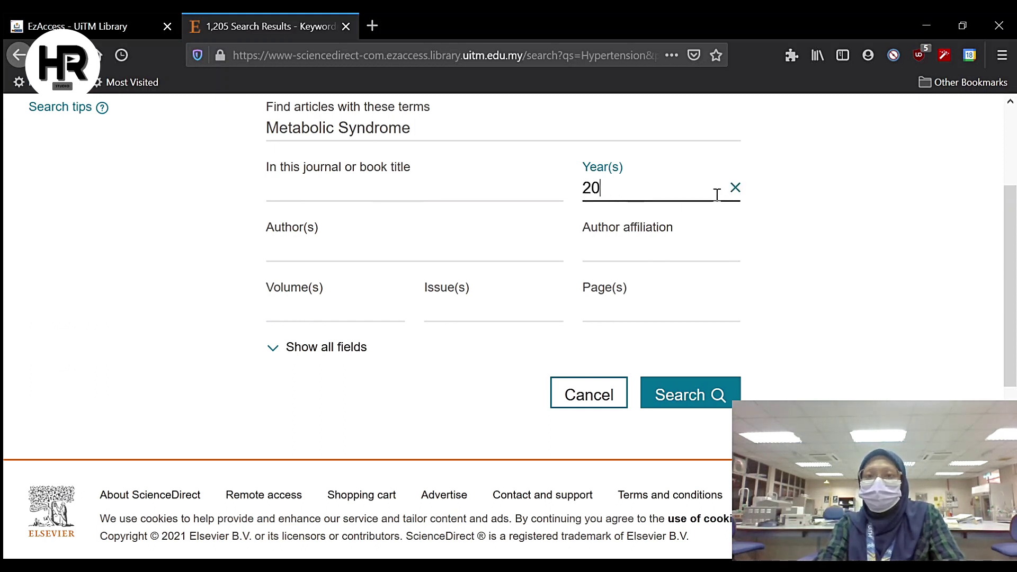
{"action": "key", "text": "BackSpace"}
{"action": "type", "text": "10-2020"}
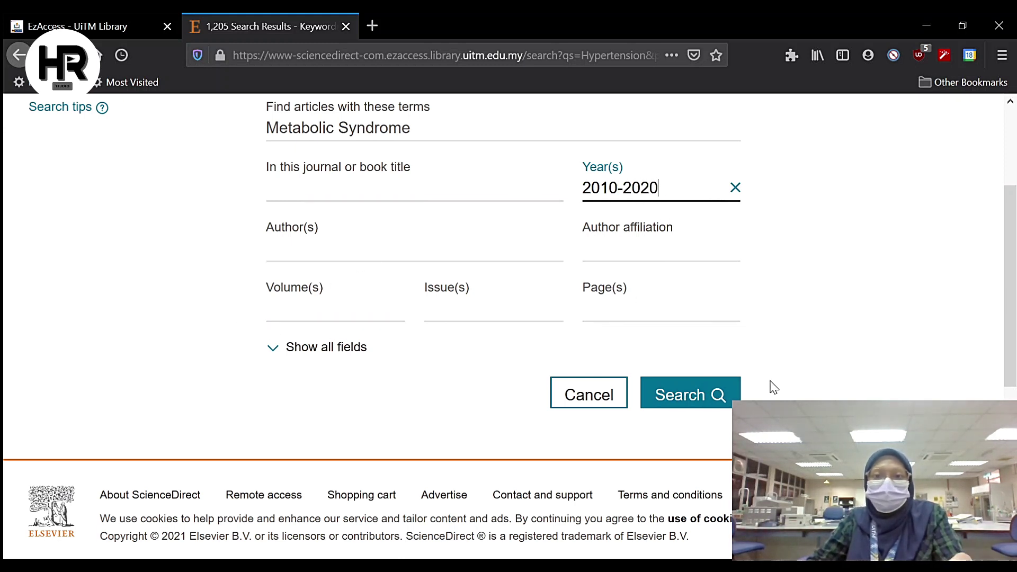
{"action": "left_click", "coordinate": [714, 405]}
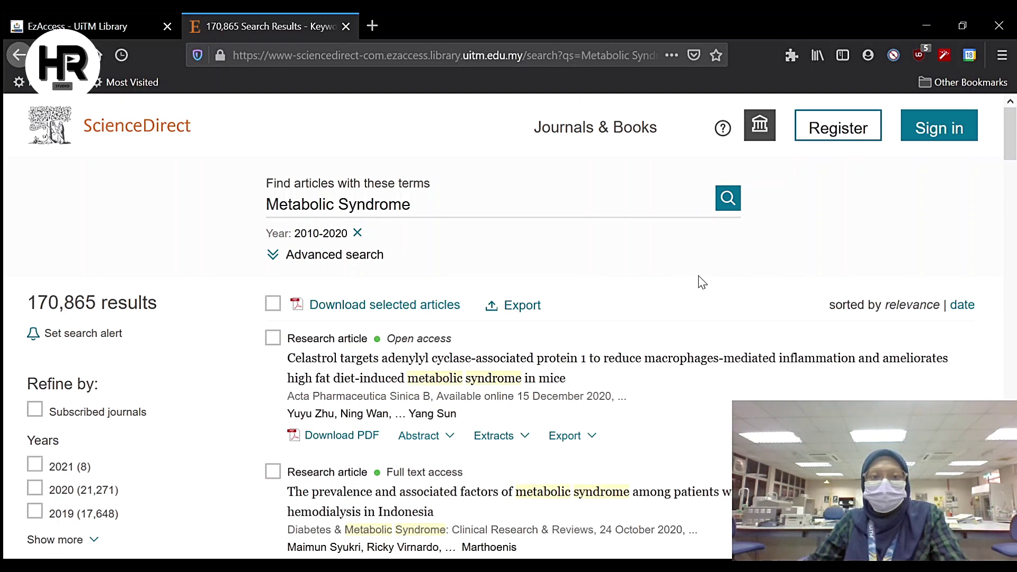
Examine the article titles, access labels and download options in the Metabolic Syndrome search results
{"action": "scroll", "coordinate": [503, 309], "scroll_direction": "down", "scroll_amount": 1}
{"action": "scroll", "coordinate": [502, 309], "scroll_direction": "down", "scroll_amount": 12}
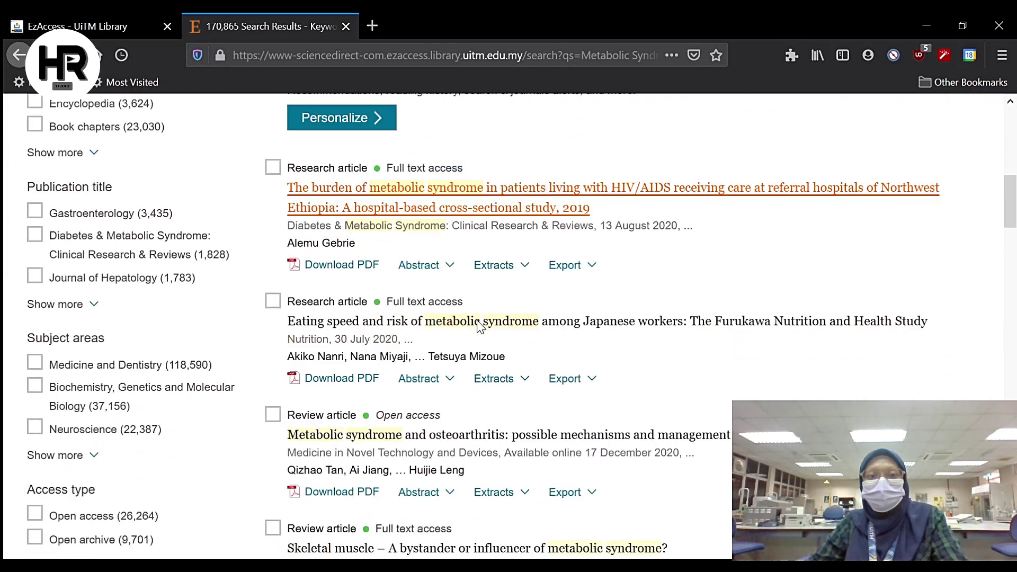
{"action": "scroll", "coordinate": [473, 328], "scroll_direction": "down", "scroll_amount": 3}
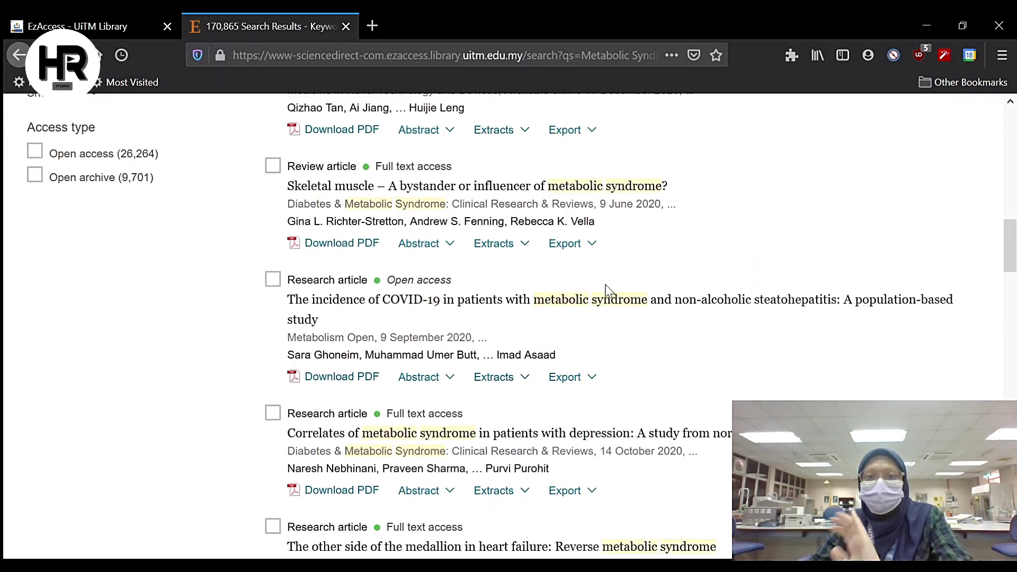
{"action": "scroll", "coordinate": [607, 281], "scroll_direction": "up", "scroll_amount": 9}
{"action": "scroll", "coordinate": [427, 303], "scroll_direction": "up", "scroll_amount": 7}
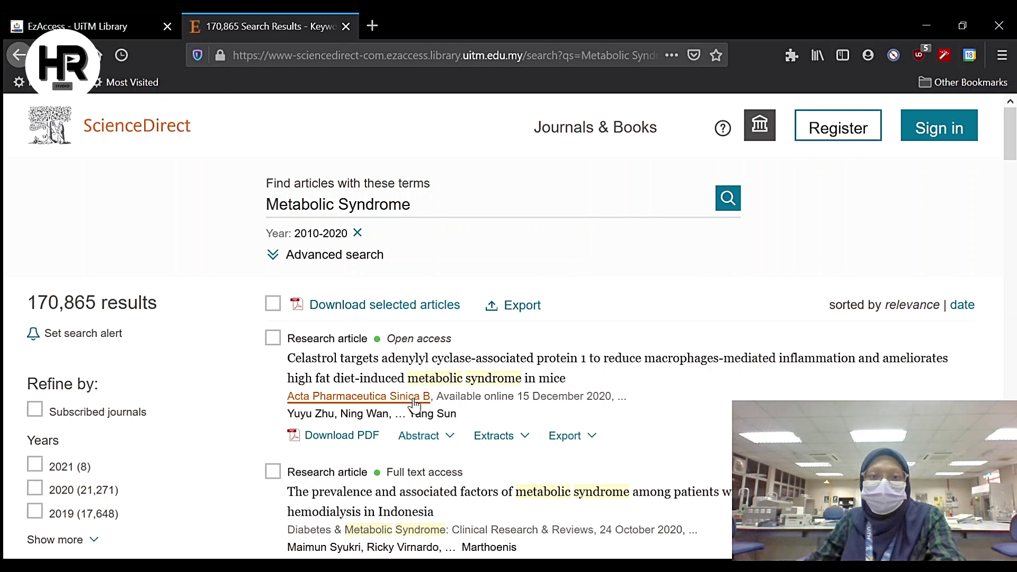
{"action": "scroll", "coordinate": [571, 339], "scroll_direction": "down", "scroll_amount": 3}
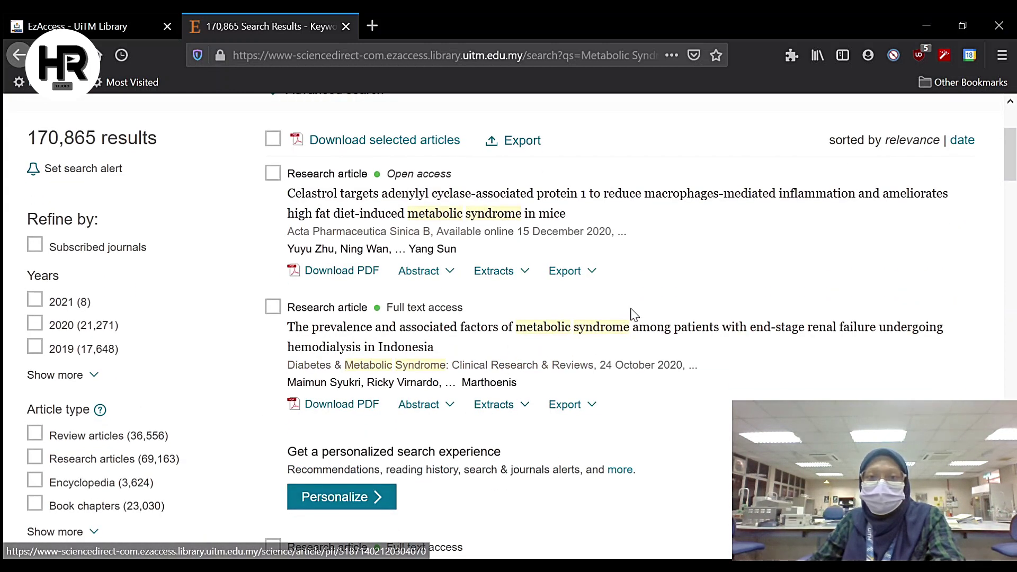
{"action": "scroll", "coordinate": [424, 371], "scroll_direction": "down", "scroll_amount": 5}
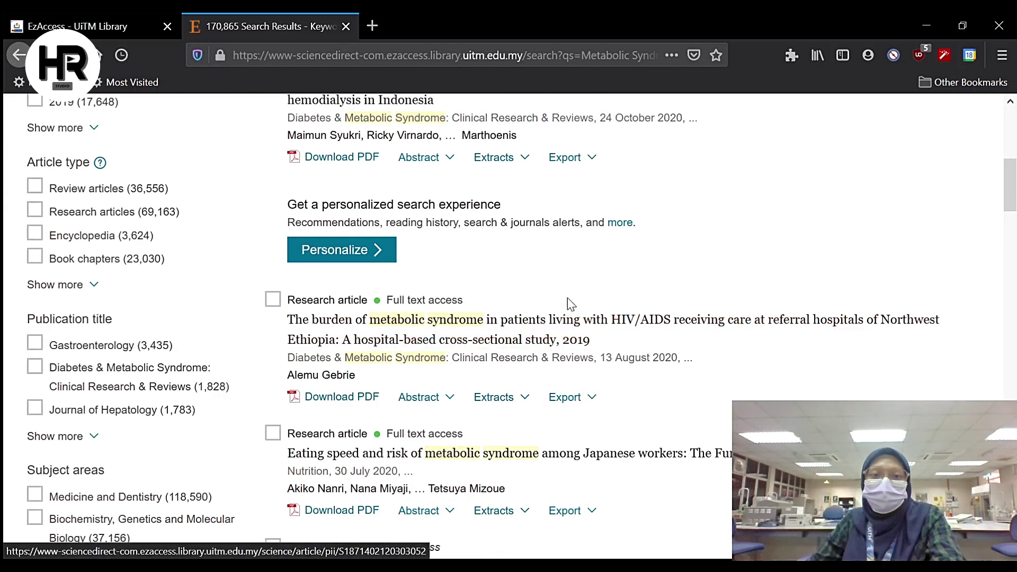
{"action": "scroll", "coordinate": [568, 298], "scroll_direction": "down", "scroll_amount": 5}
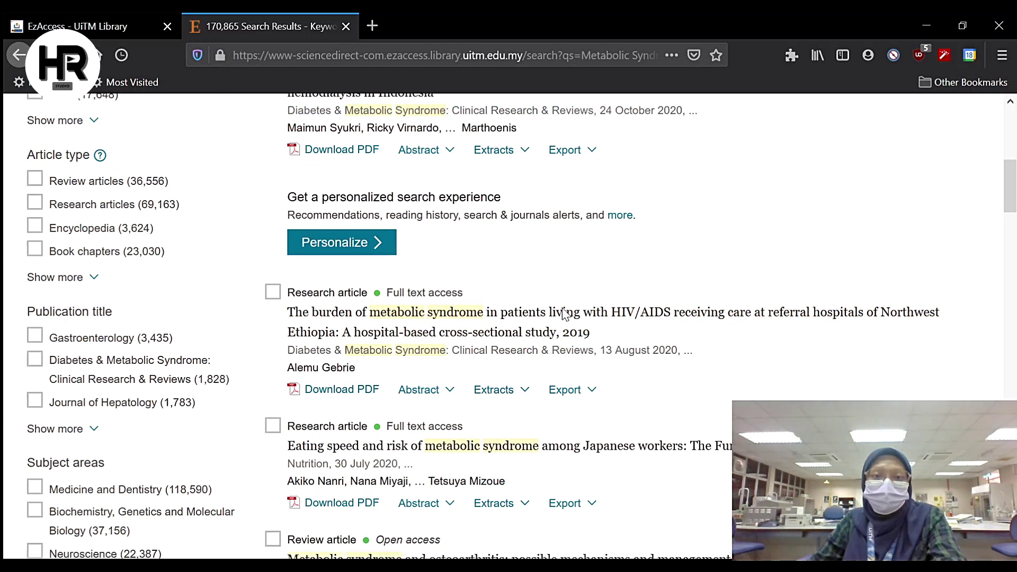
{"action": "scroll", "coordinate": [610, 306], "scroll_direction": "up", "scroll_amount": 14}
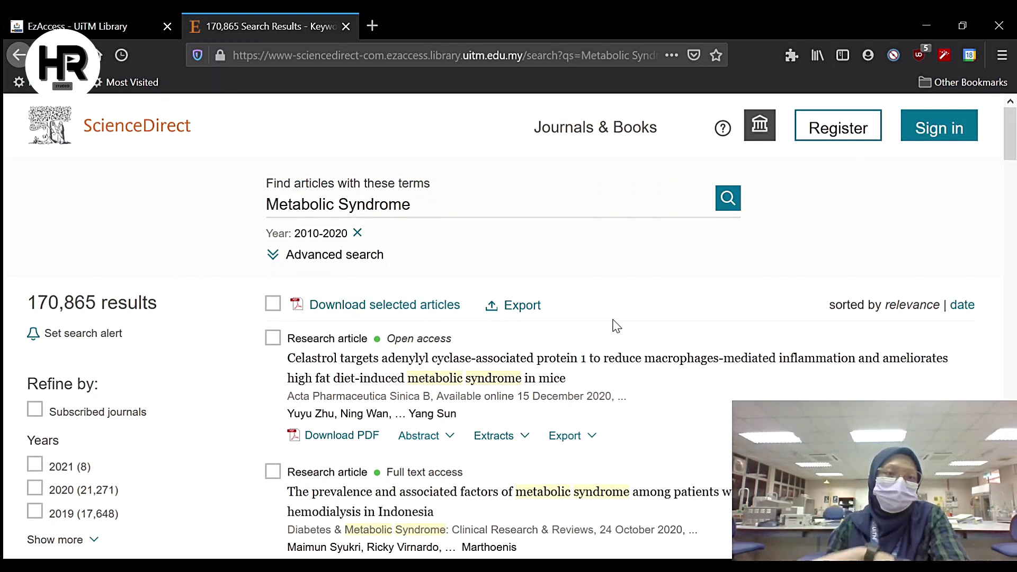
Expand the Years filter to its full list and review the available publication years
{"action": "scroll", "coordinate": [117, 353], "scroll_direction": "down", "scroll_amount": 3}
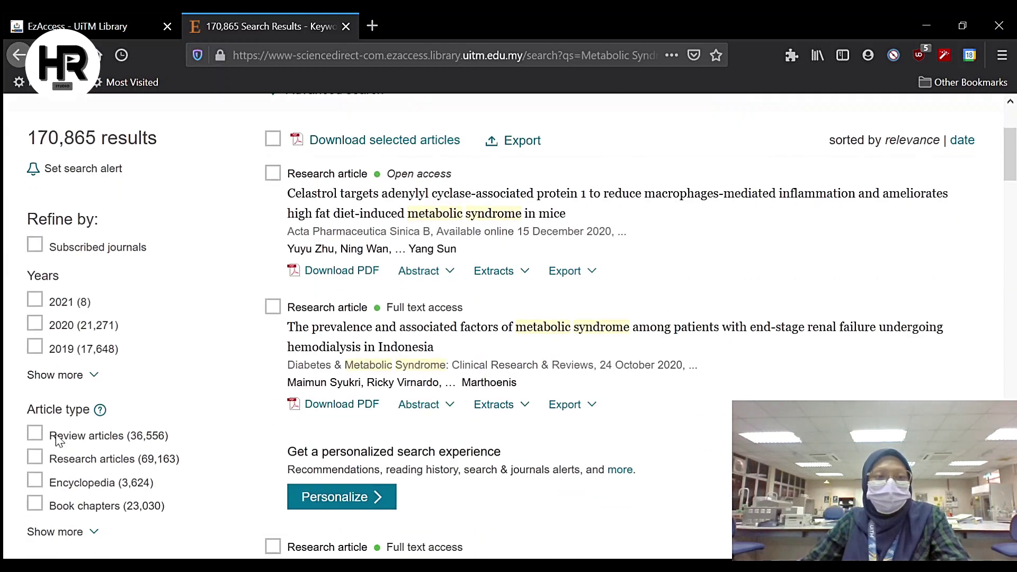
{"action": "left_click", "coordinate": [77, 377]}
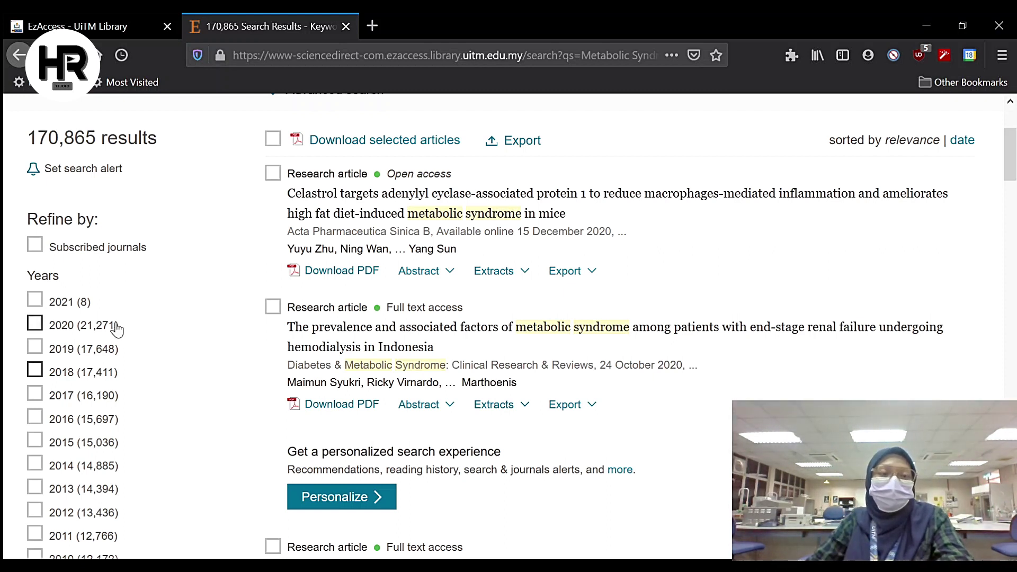
{"action": "scroll", "coordinate": [170, 295], "scroll_direction": "down", "scroll_amount": 4}
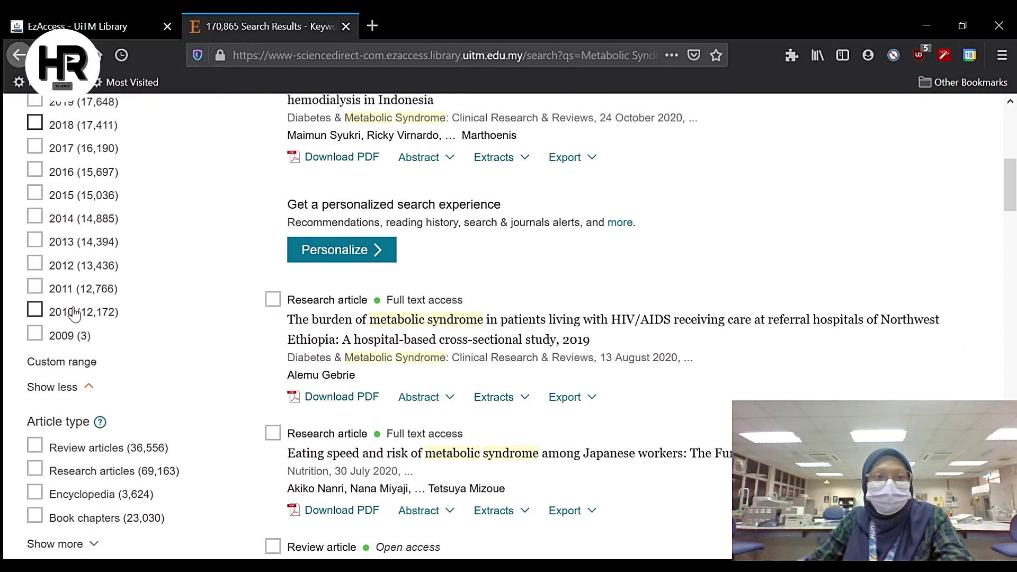
{"action": "scroll", "coordinate": [62, 334], "scroll_direction": "down", "scroll_amount": 1}
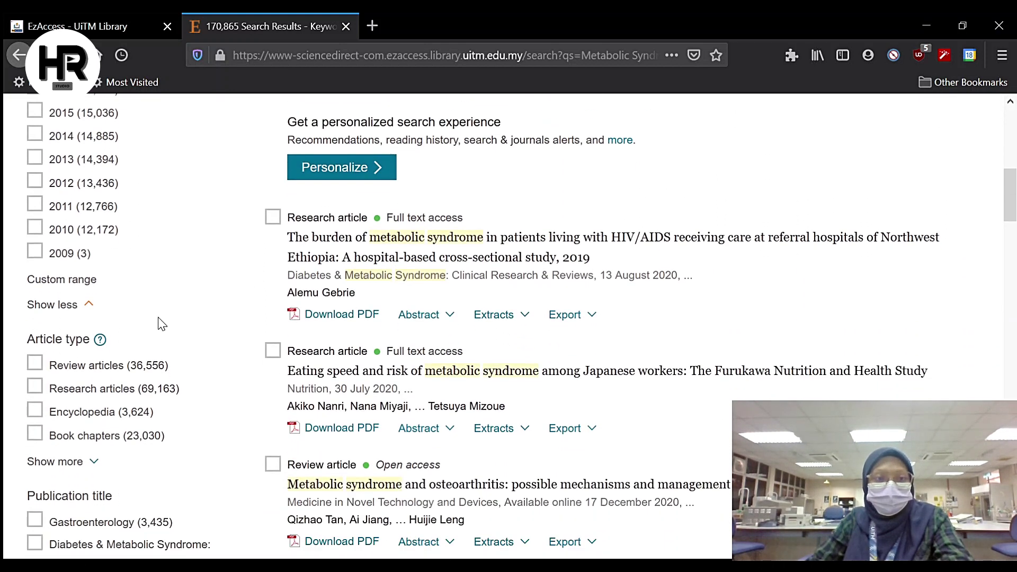
{"action": "scroll", "coordinate": [109, 295], "scroll_direction": "up", "scroll_amount": 3}
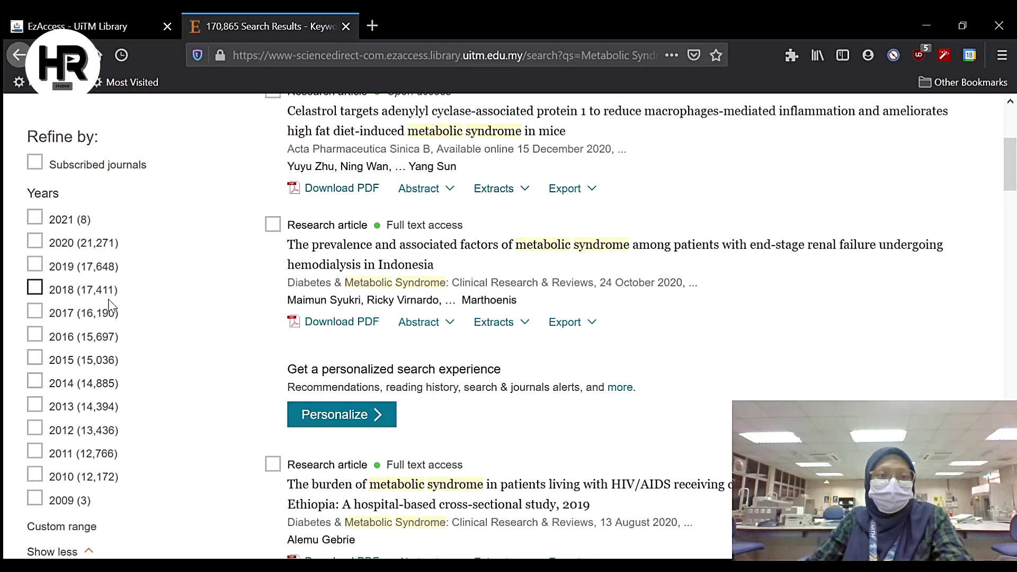
{"action": "scroll", "coordinate": [64, 350], "scroll_direction": "down", "scroll_amount": 2}
{"action": "scroll", "coordinate": [109, 386], "scroll_direction": "down", "scroll_amount": 2}
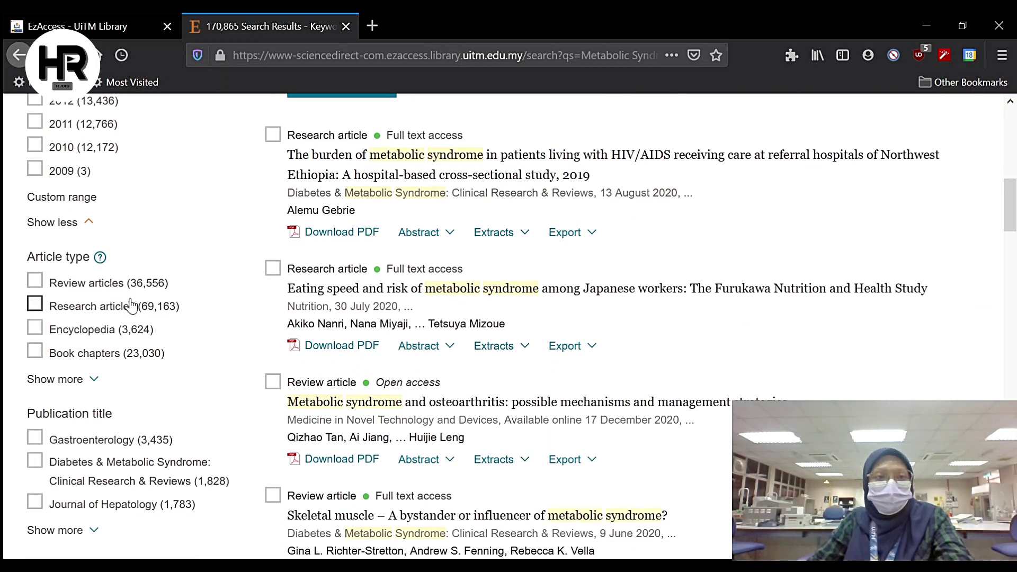
Expand the article type filter and limit the results to review articles and research articles
{"action": "left_click", "coordinate": [79, 379]}
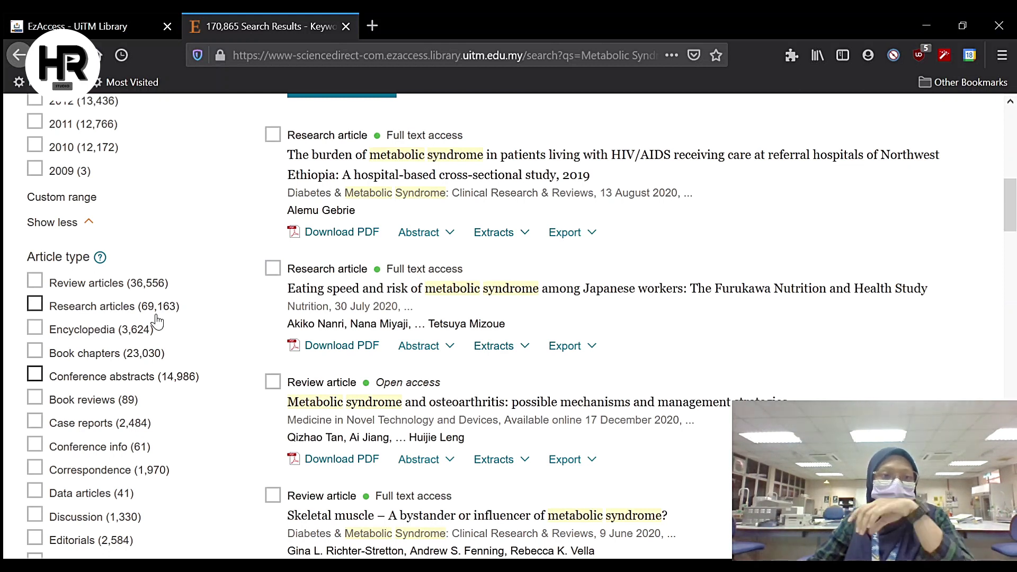
{"action": "left_click", "coordinate": [34, 280]}
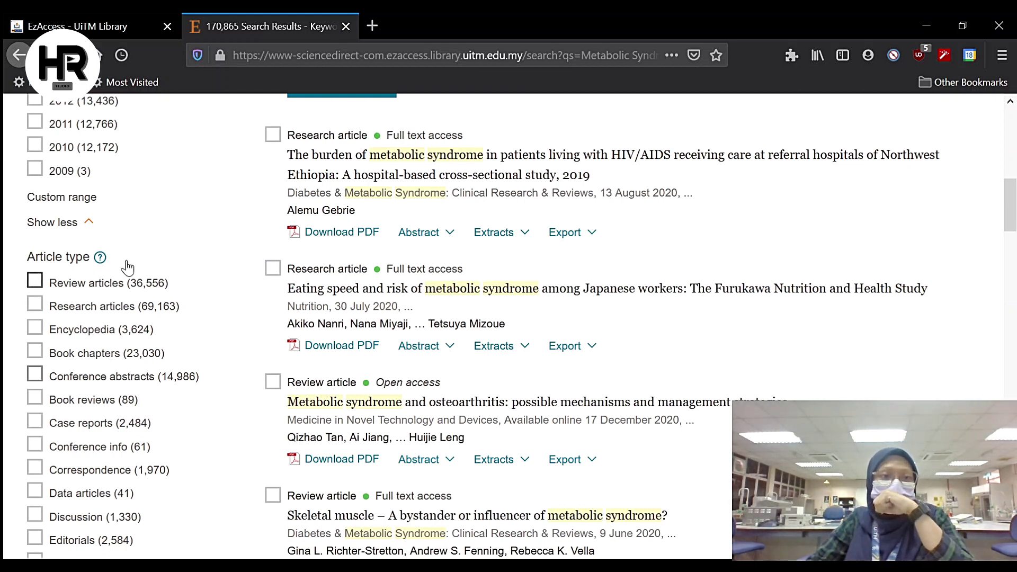
{"action": "scroll", "coordinate": [132, 305], "scroll_direction": "down", "scroll_amount": 8}
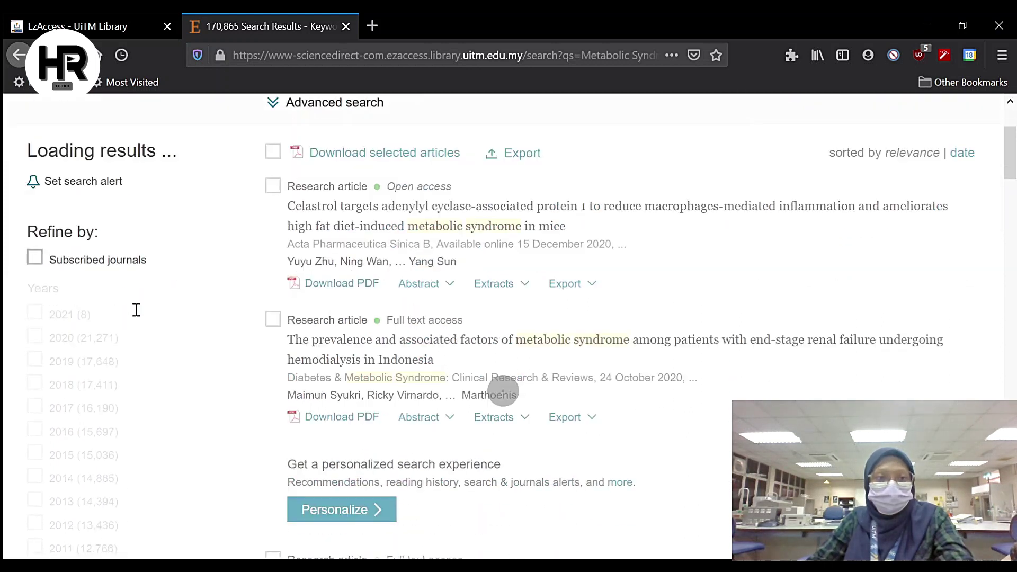
{"action": "scroll", "coordinate": [124, 349], "scroll_direction": "down", "scroll_amount": 2}
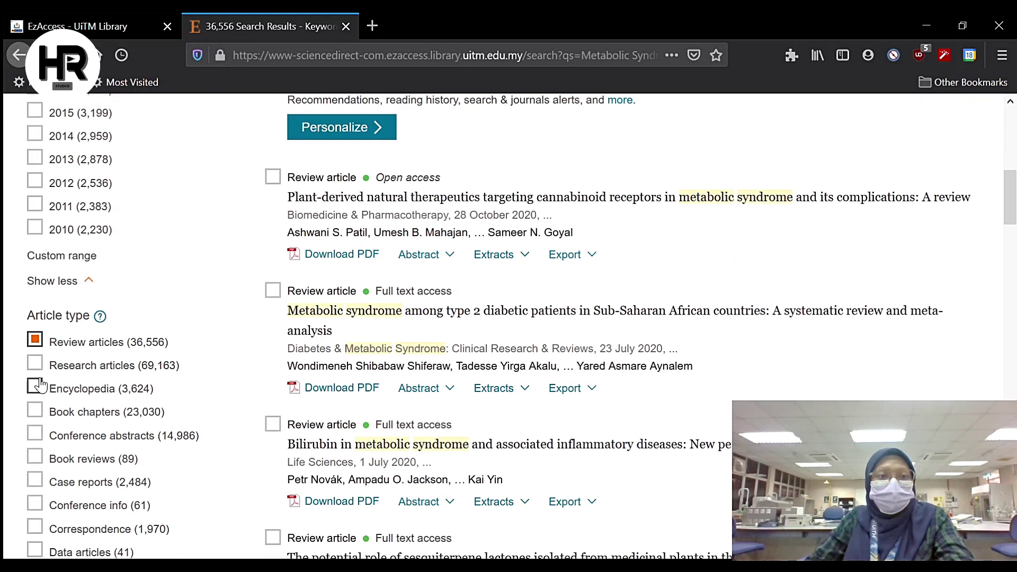
{"action": "left_click", "coordinate": [34, 364]}
Examine the remaining article type, publication title, subject area and access type filters, and the refined article list
{"action": "scroll", "coordinate": [180, 347], "scroll_direction": "down", "scroll_amount": 9}
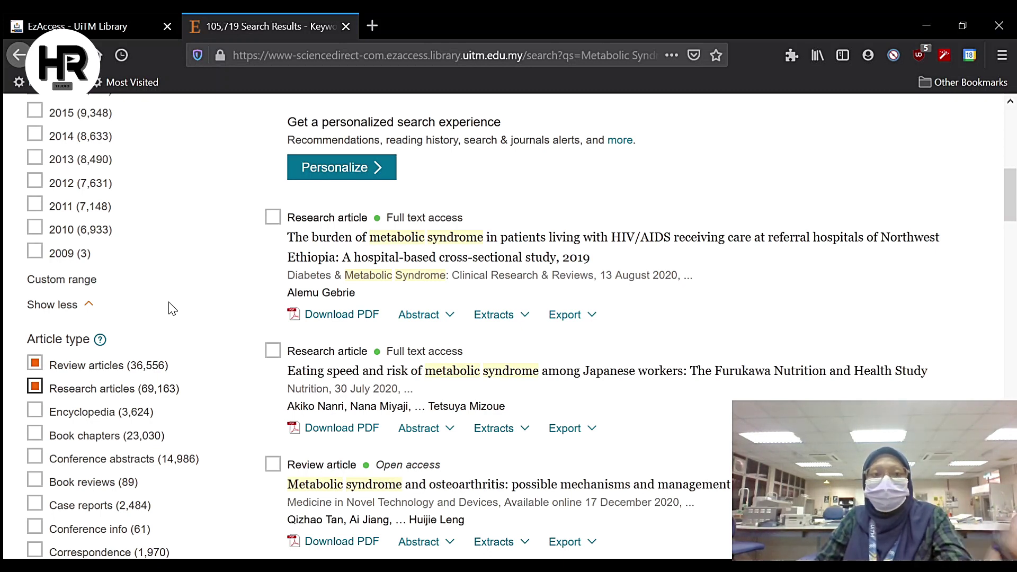
{"action": "scroll", "coordinate": [172, 309], "scroll_direction": "down", "scroll_amount": 10}
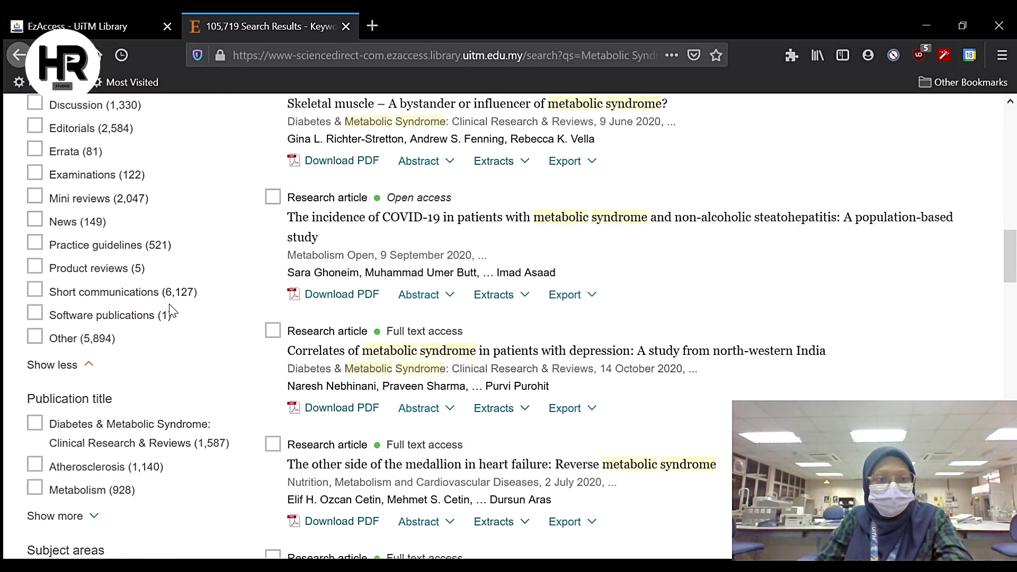
{"action": "scroll", "coordinate": [172, 311], "scroll_direction": "down", "scroll_amount": 3}
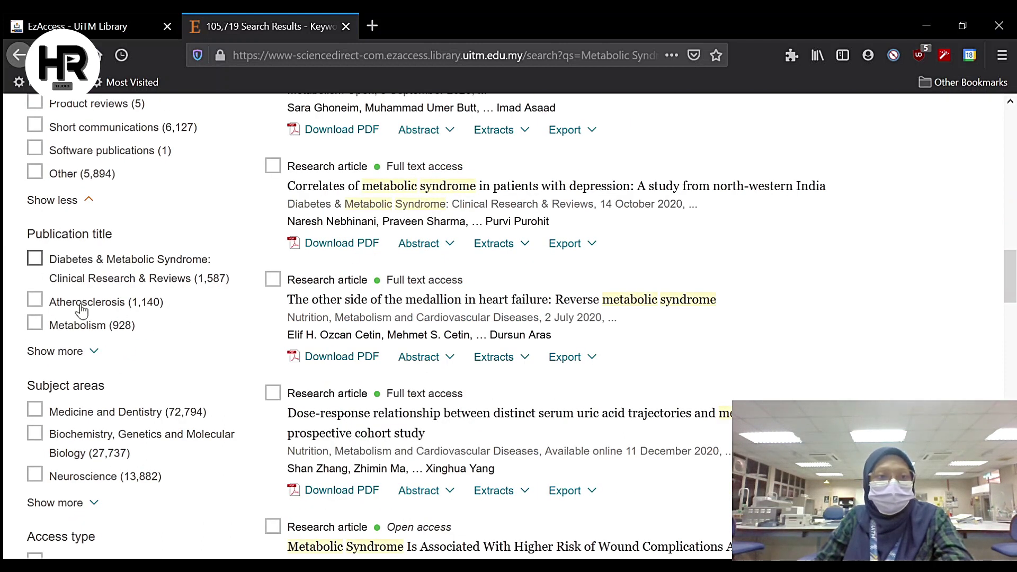
{"action": "scroll", "coordinate": [47, 369], "scroll_direction": "down", "scroll_amount": 3}
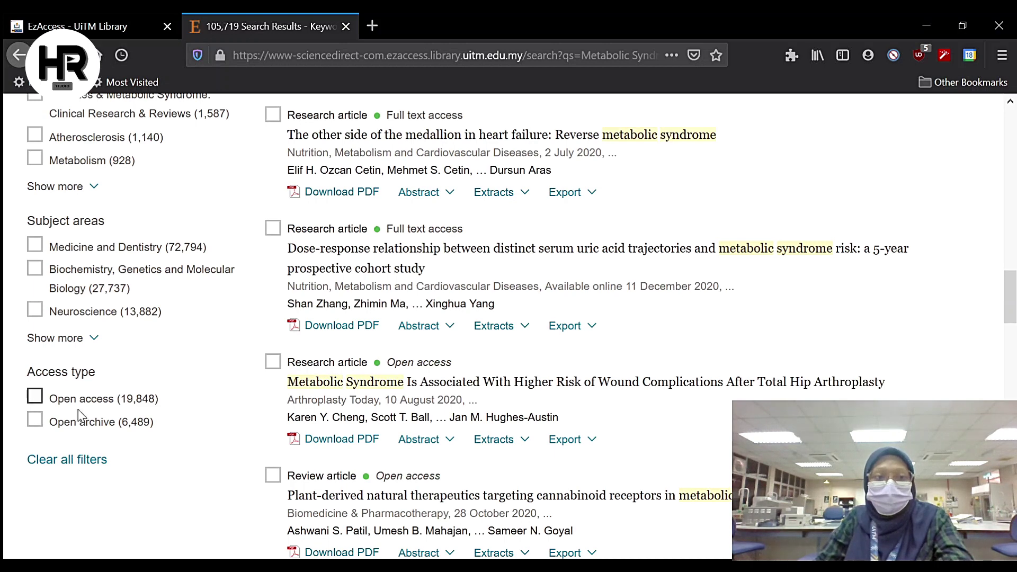
{"action": "scroll", "coordinate": [79, 450], "scroll_direction": "up", "scroll_amount": 15}
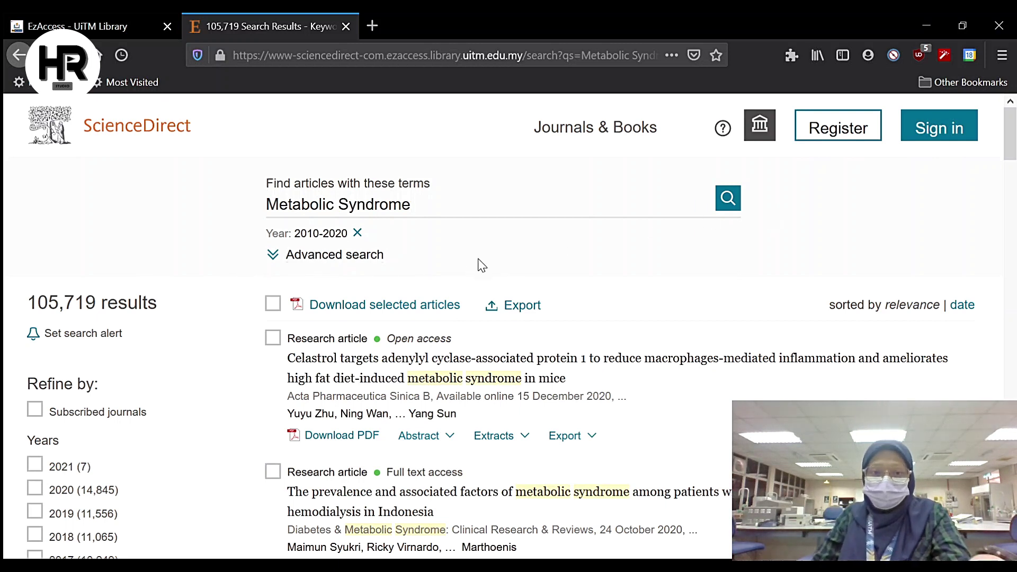
{"action": "scroll", "coordinate": [456, 298], "scroll_direction": "down", "scroll_amount": 6}
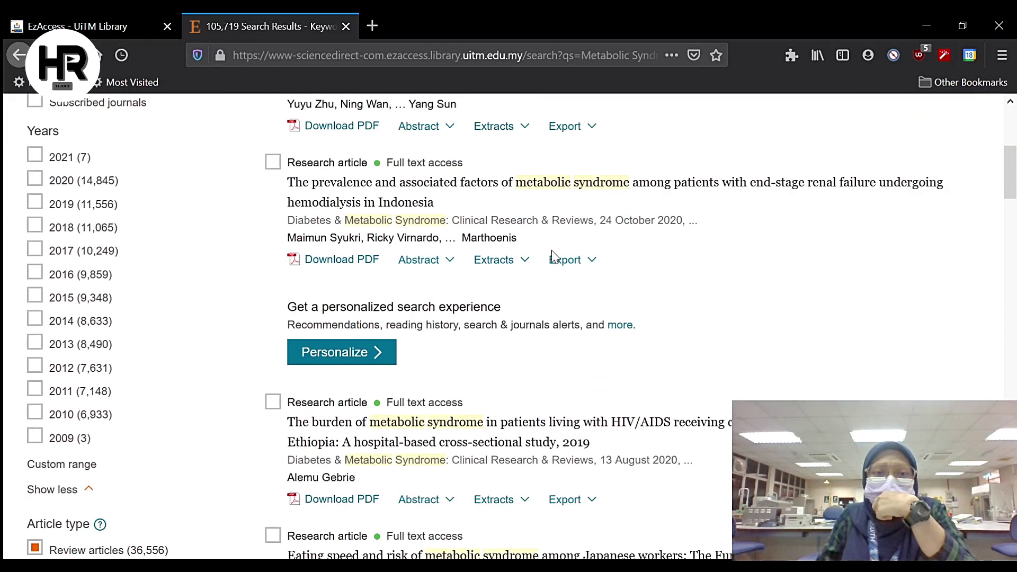
{"action": "scroll", "coordinate": [547, 283], "scroll_direction": "up", "scroll_amount": 5}
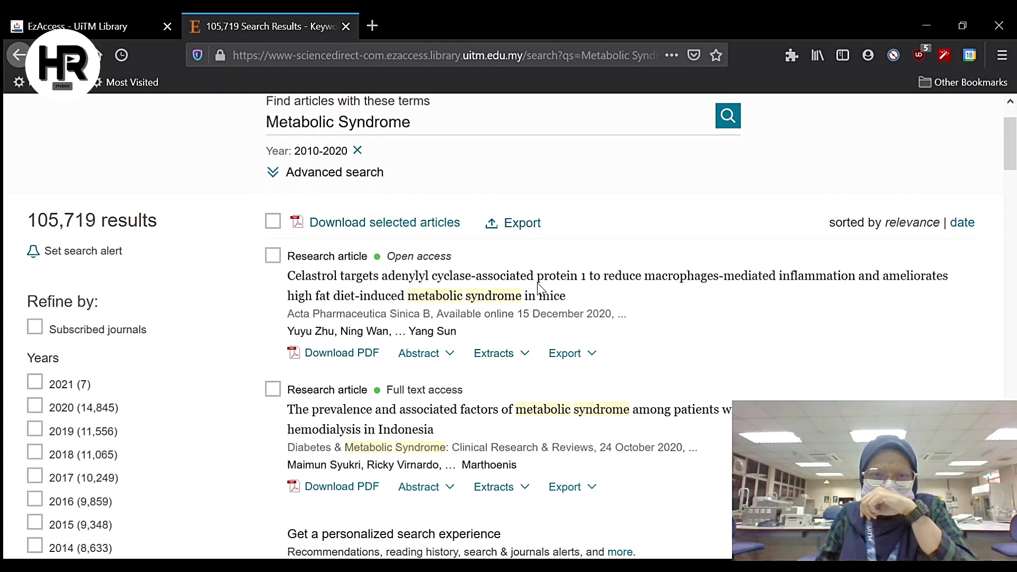
Open the PDF of the research article on the burden of metabolic syndrome in HIV/AIDS patients in Northwest Ethiopia
{"action": "scroll", "coordinate": [537, 283], "scroll_direction": "down", "scroll_amount": 3}
{"action": "scroll", "coordinate": [539, 287], "scroll_direction": "down", "scroll_amount": 3}
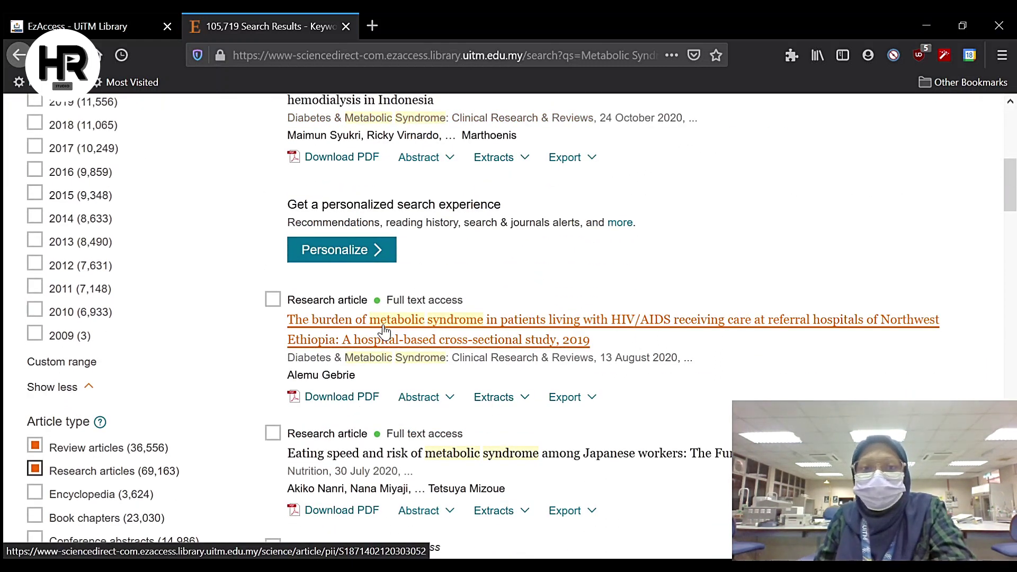
{"action": "left_click", "coordinate": [341, 398]}
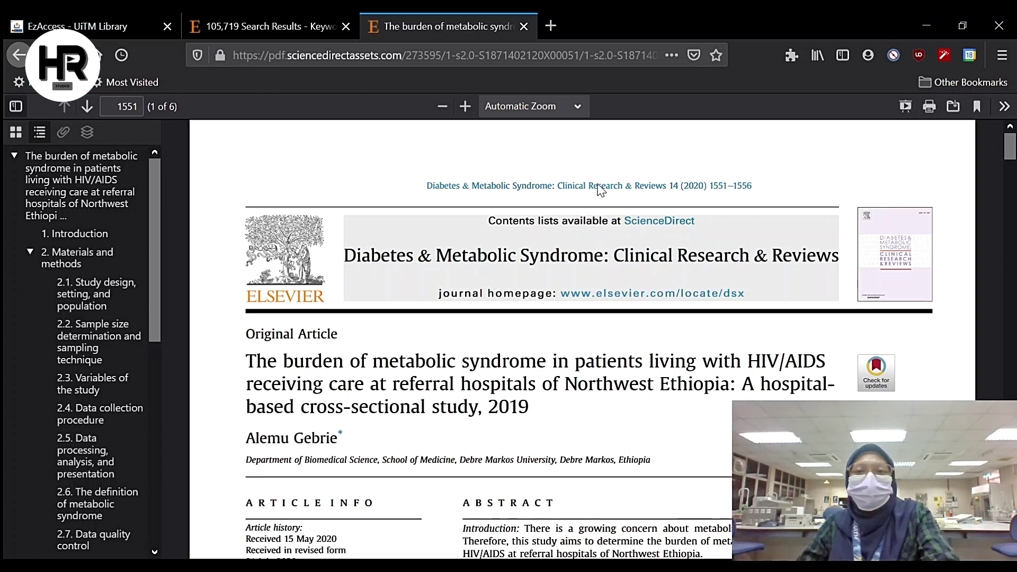
Read through the article's abstract, keywords, introduction, methods, results tables and discussion
{"action": "scroll", "coordinate": [676, 258], "scroll_direction": "down", "scroll_amount": 5}
{"action": "scroll", "coordinate": [670, 257], "scroll_direction": "down", "scroll_amount": 3}
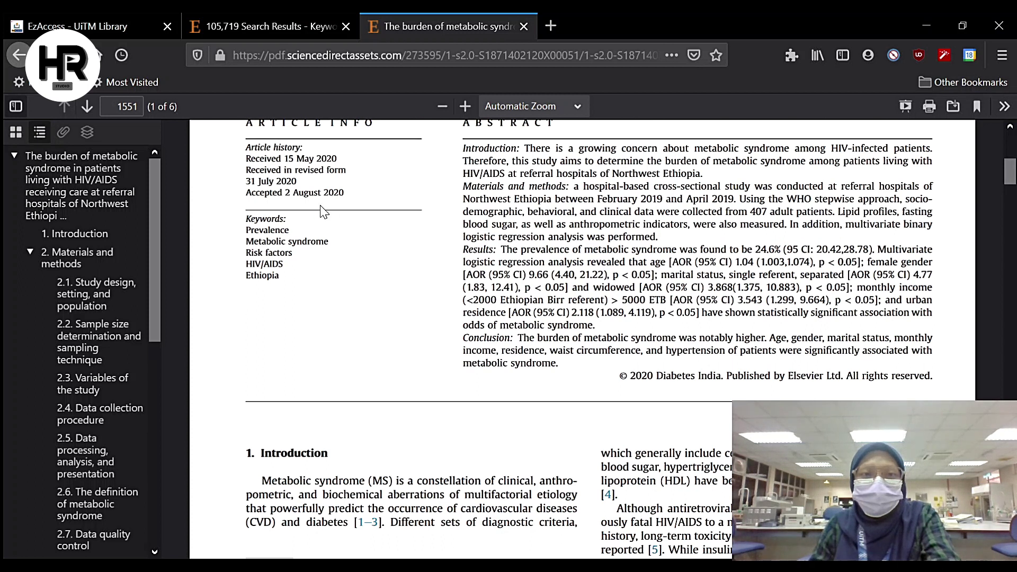
{"action": "scroll", "coordinate": [722, 206], "scroll_direction": "up", "scroll_amount": 8}
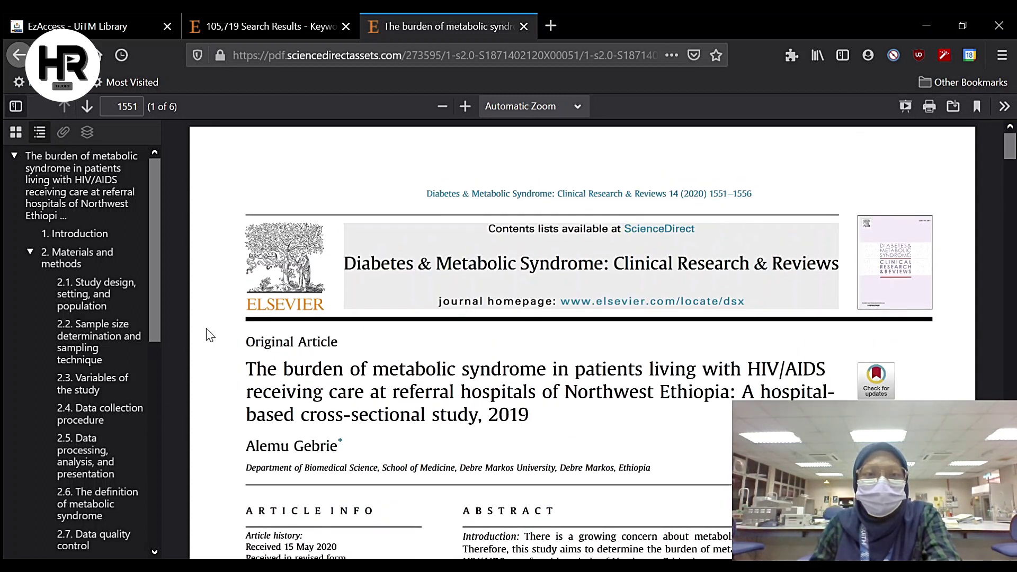
{"action": "scroll", "coordinate": [810, 206], "scroll_direction": "down", "scroll_amount": 7}
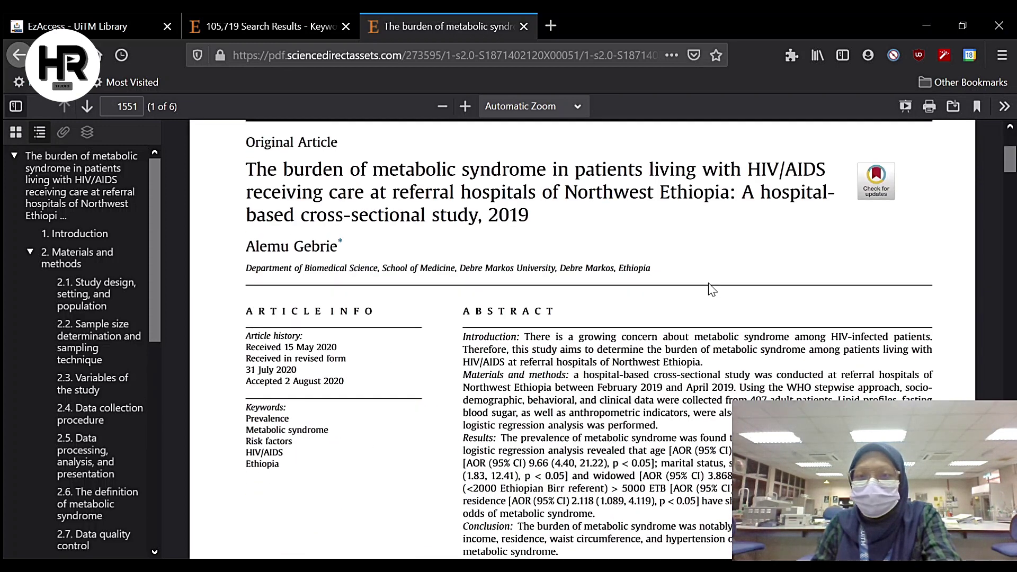
{"action": "scroll", "coordinate": [634, 350], "scroll_direction": "down", "scroll_amount": 7}
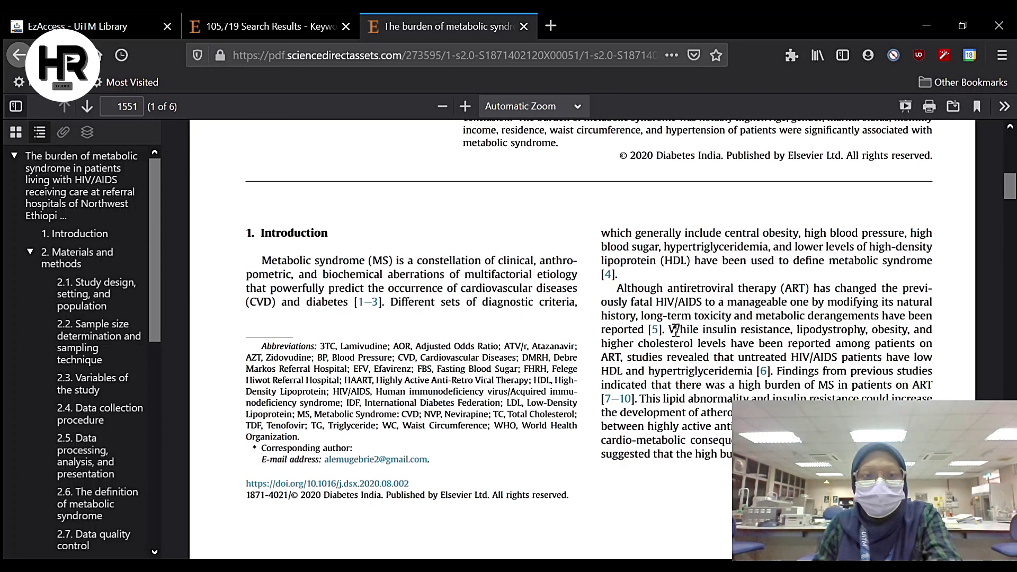
{"action": "scroll", "coordinate": [634, 349], "scroll_direction": "down", "scroll_amount": 12}
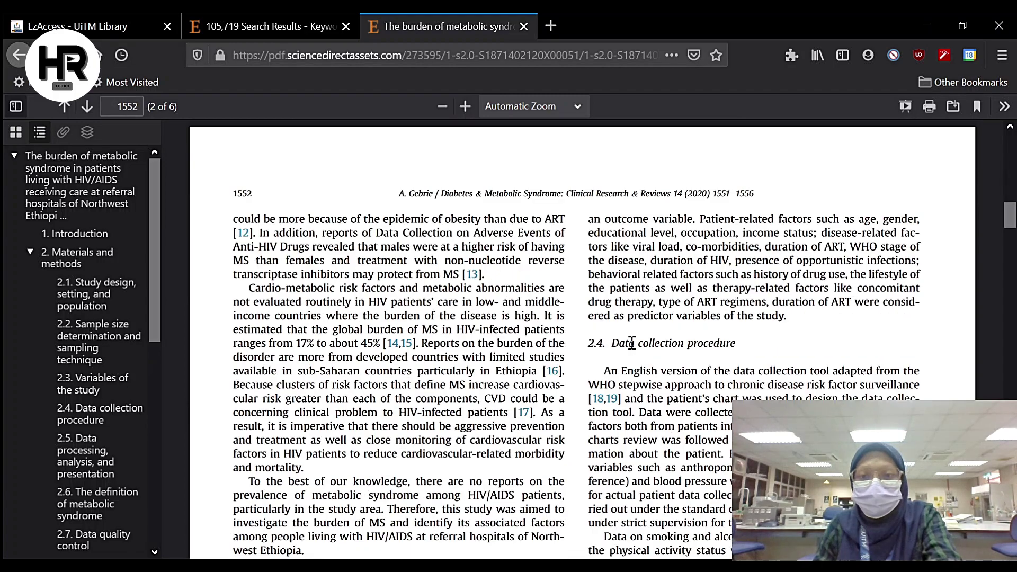
{"action": "scroll", "coordinate": [634, 333], "scroll_direction": "down", "scroll_amount": 4}
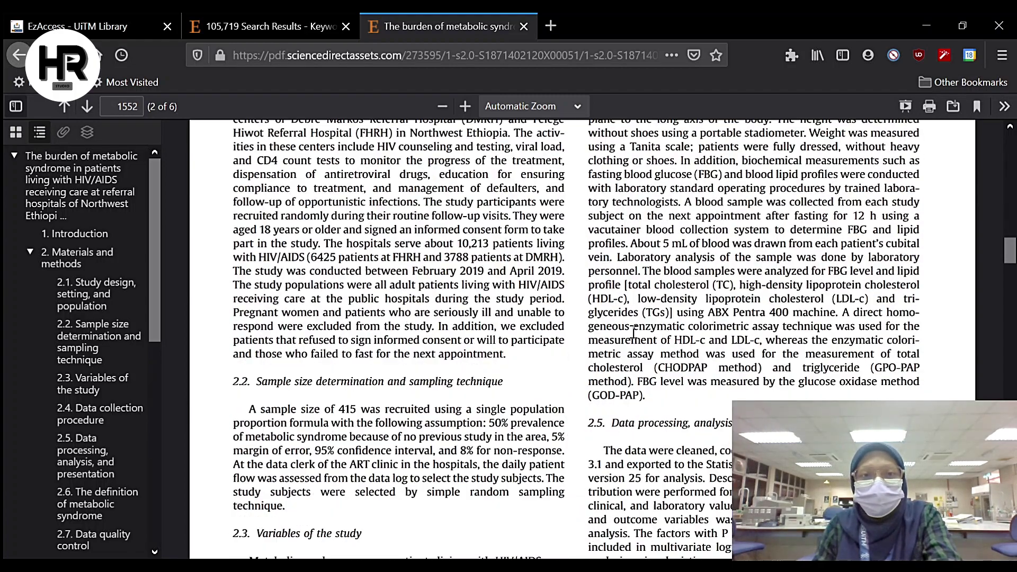
{"action": "scroll", "coordinate": [634, 332], "scroll_direction": "down", "scroll_amount": 15}
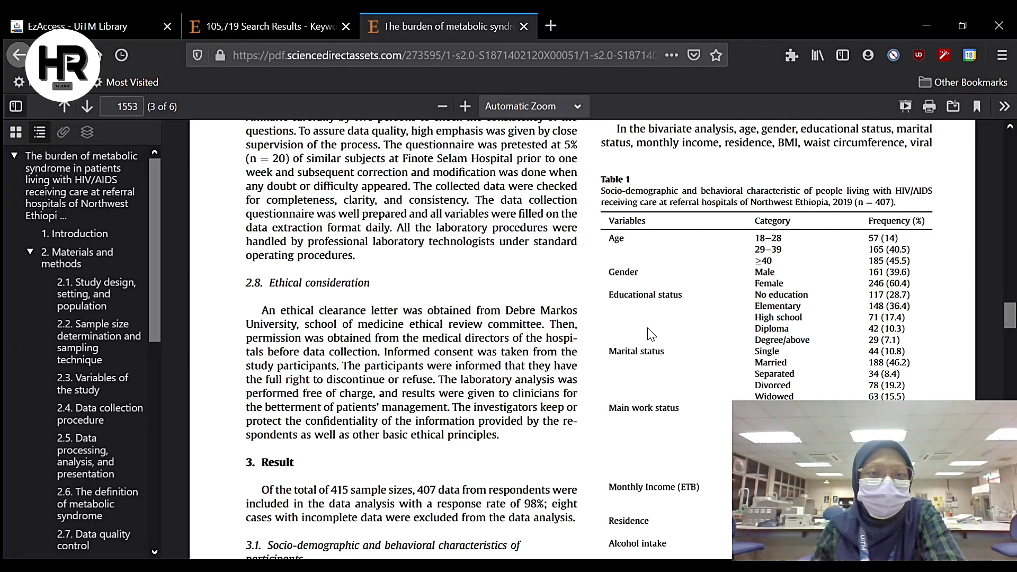
{"action": "scroll", "coordinate": [698, 306], "scroll_direction": "down", "scroll_amount": 12}
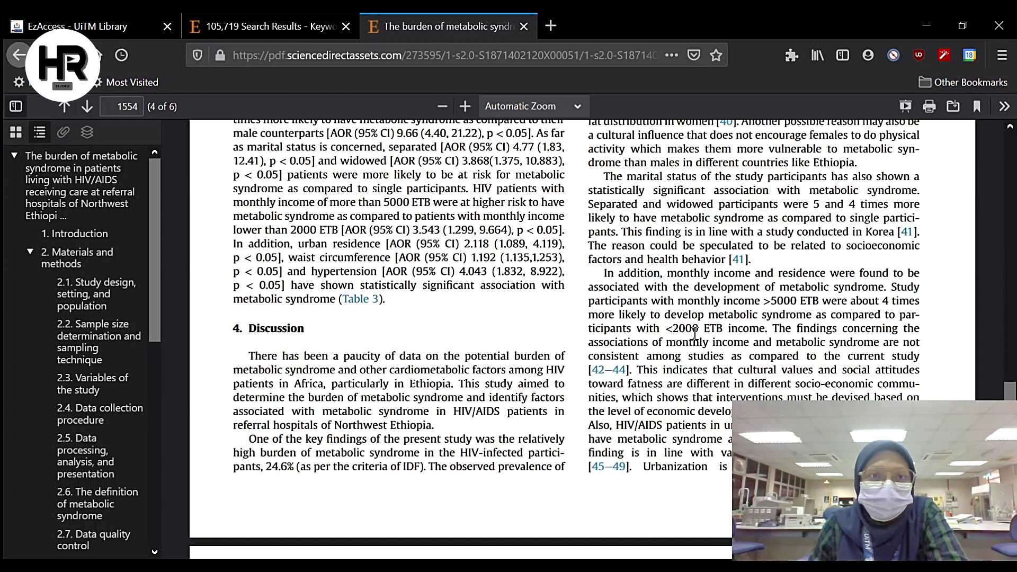
{"action": "scroll", "coordinate": [728, 289], "scroll_direction": "up", "scroll_amount": 10}
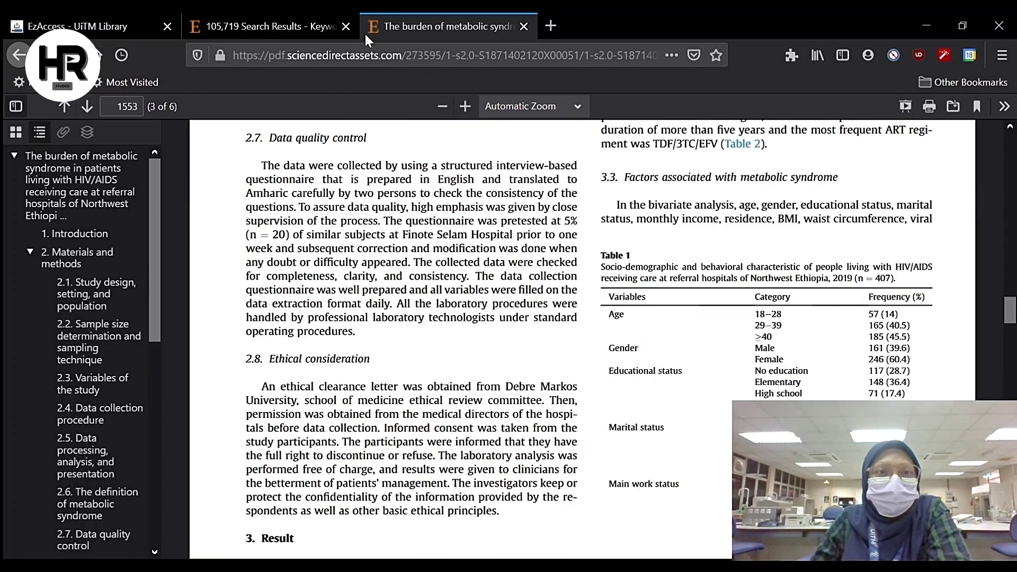
Return to the Metabolic Syndrome search results and review the listed articles and their PDF download options
{"action": "left_click", "coordinate": [233, 31]}
{"action": "scroll", "coordinate": [423, 243], "scroll_direction": "up", "scroll_amount": 6}
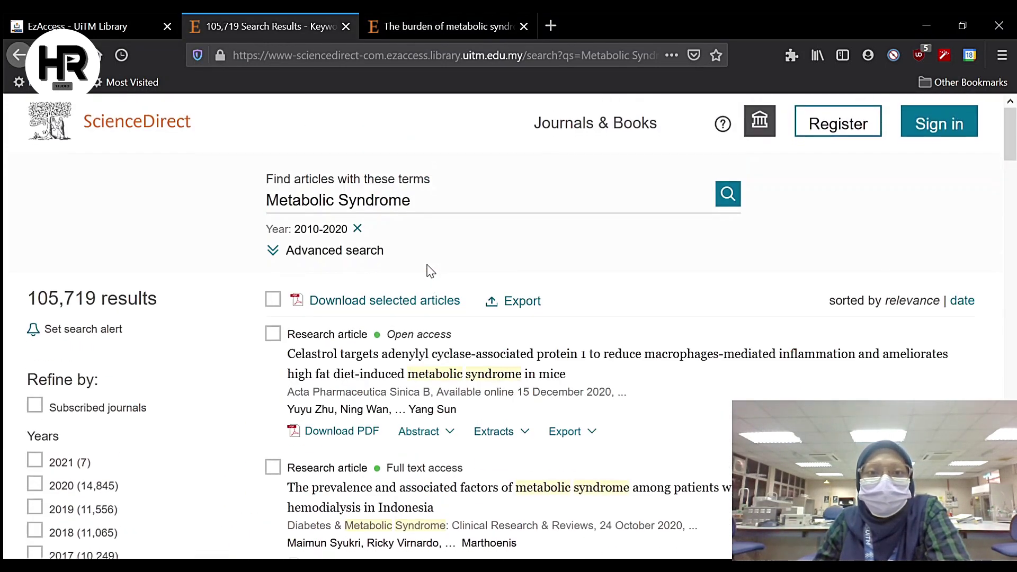
{"action": "scroll", "coordinate": [426, 267], "scroll_direction": "down", "scroll_amount": 9}
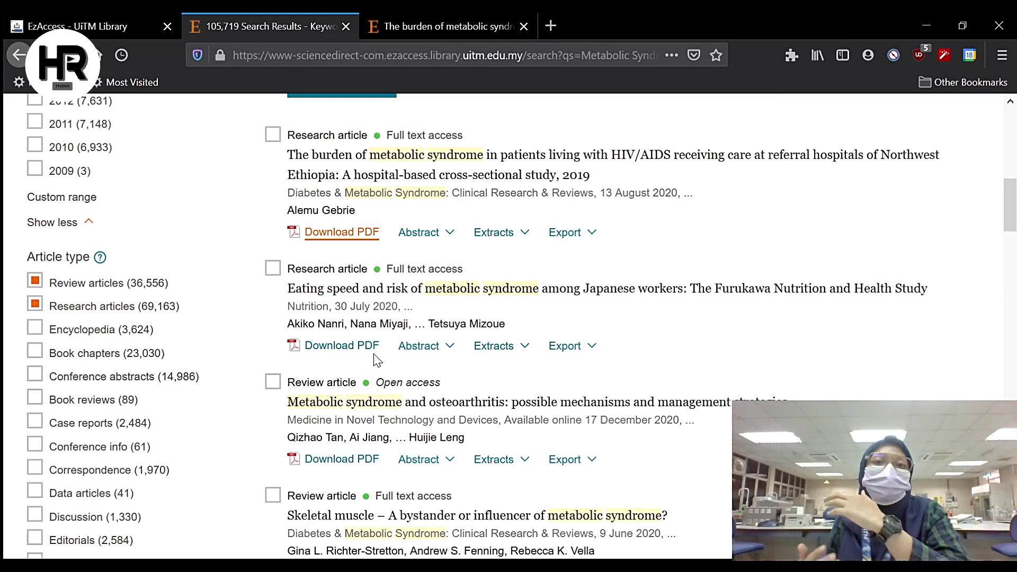